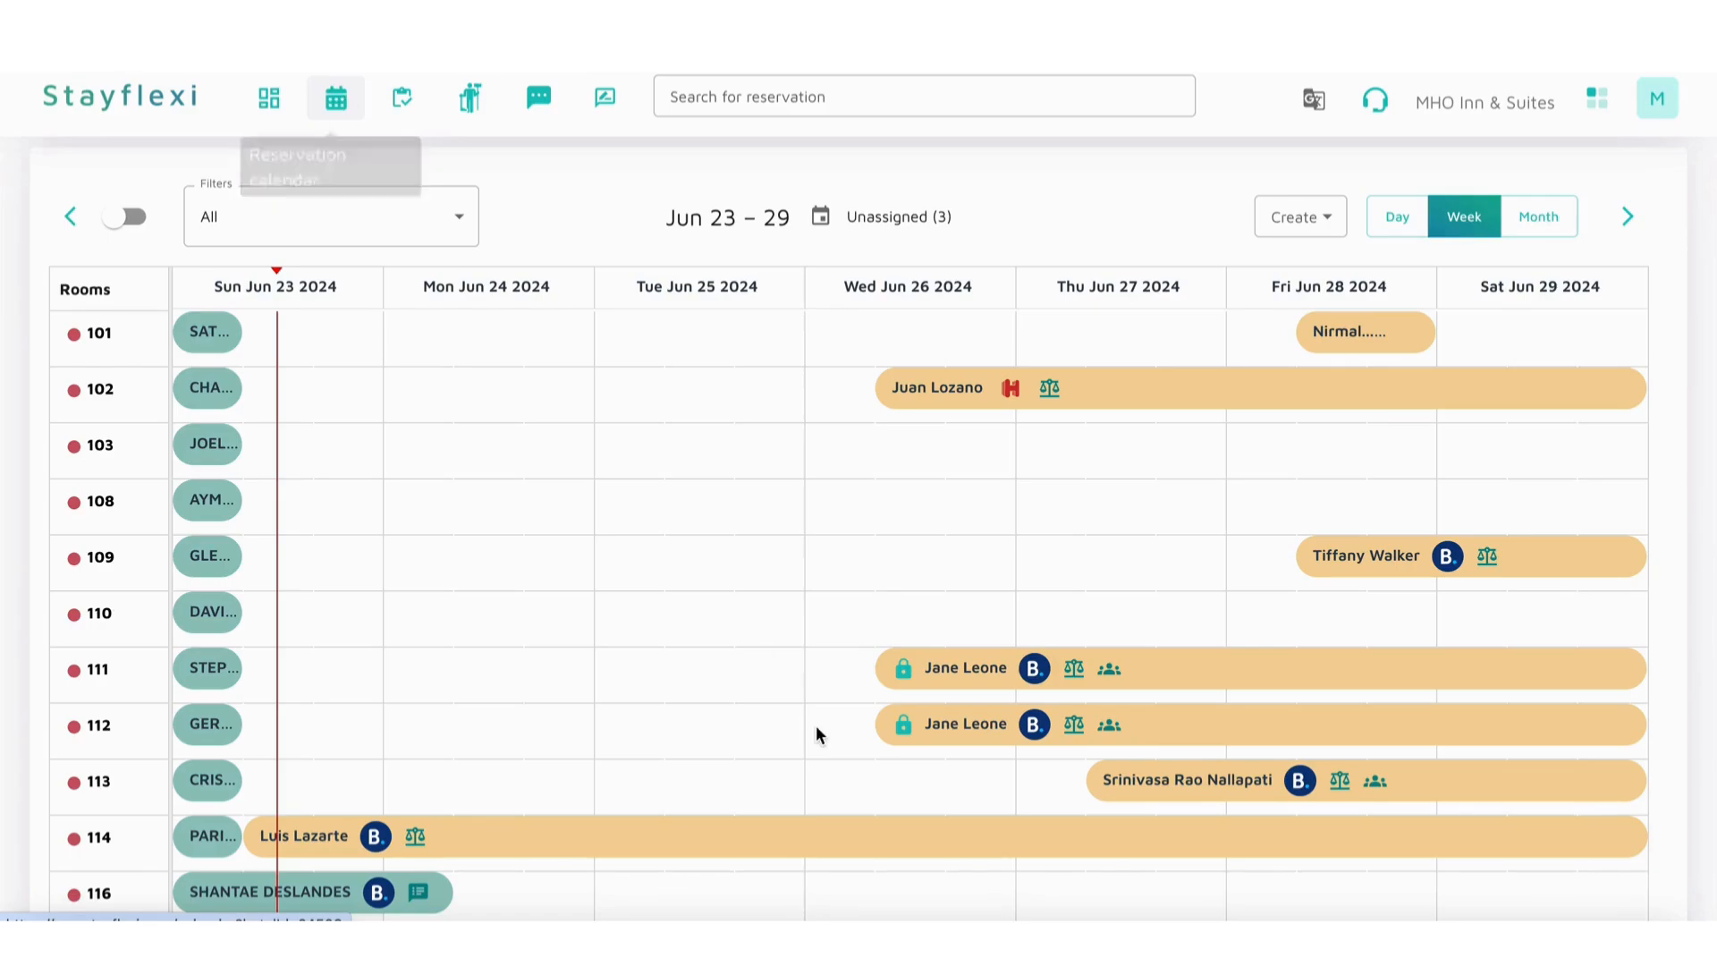
Step: Open the booking in room 114 starting Jun 23, view its check-in form, and close the form without checking in
{"action": "scroll", "coordinate": [839, 838], "scroll_direction": "down", "scroll_amount": 3}
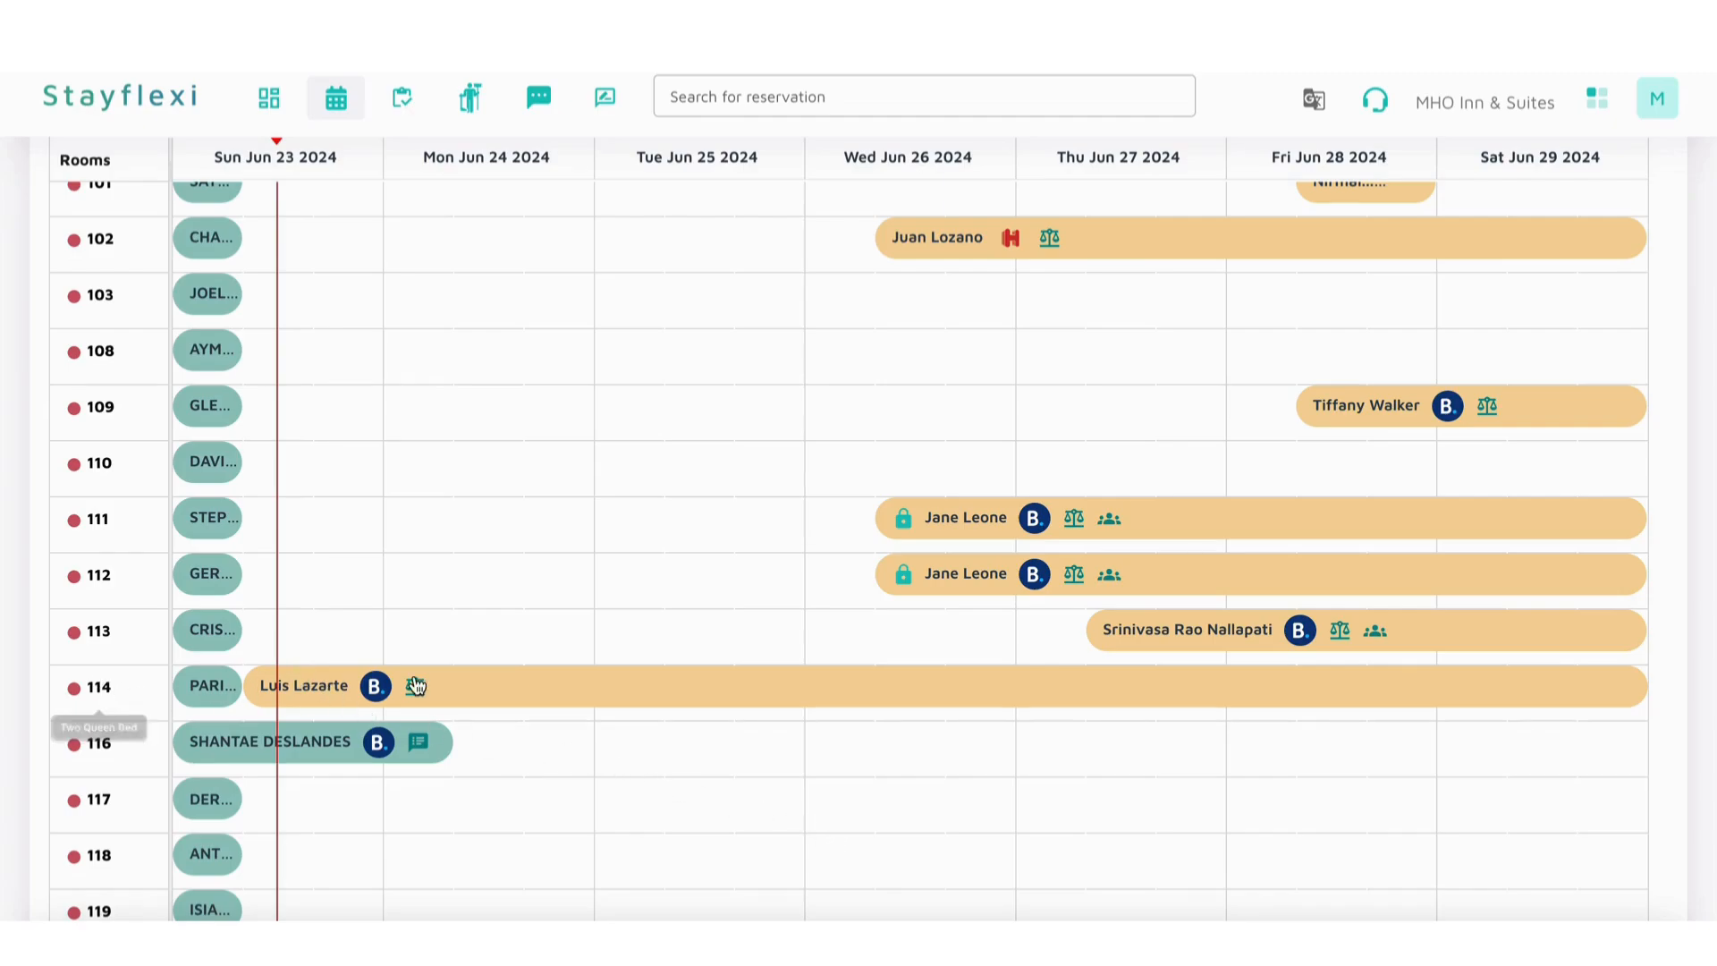
{"action": "left_click", "coordinate": [526, 691]}
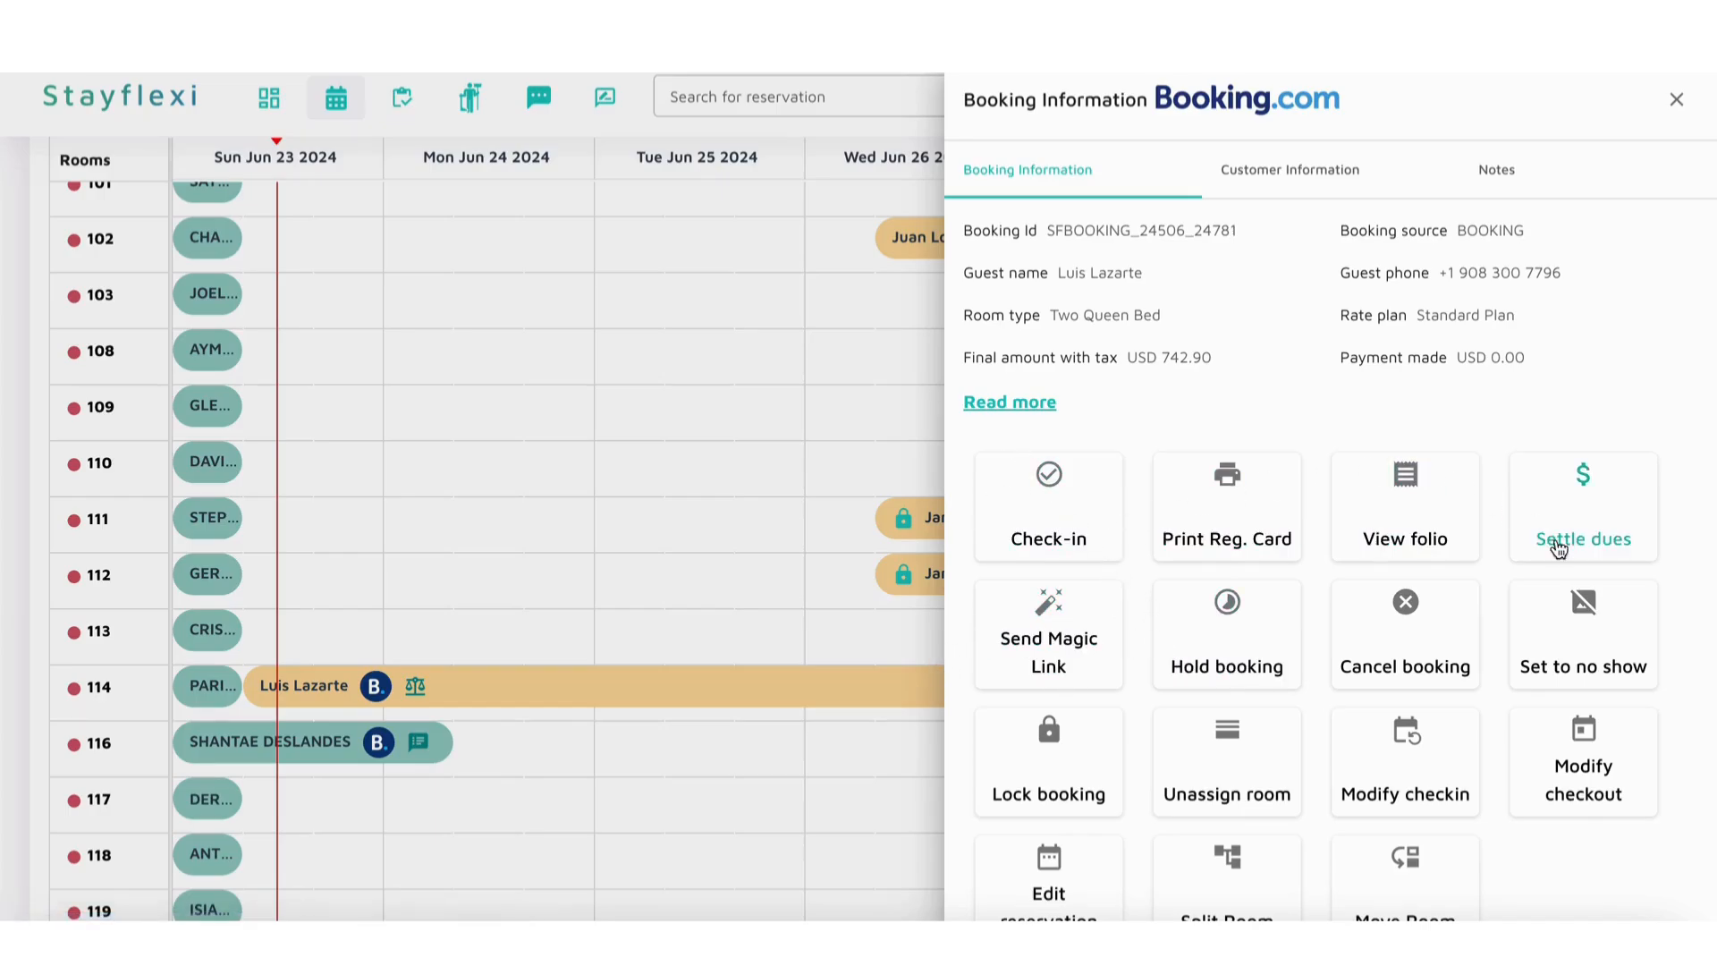
{"action": "scroll", "coordinate": [1542, 898], "scroll_direction": "down", "scroll_amount": 1}
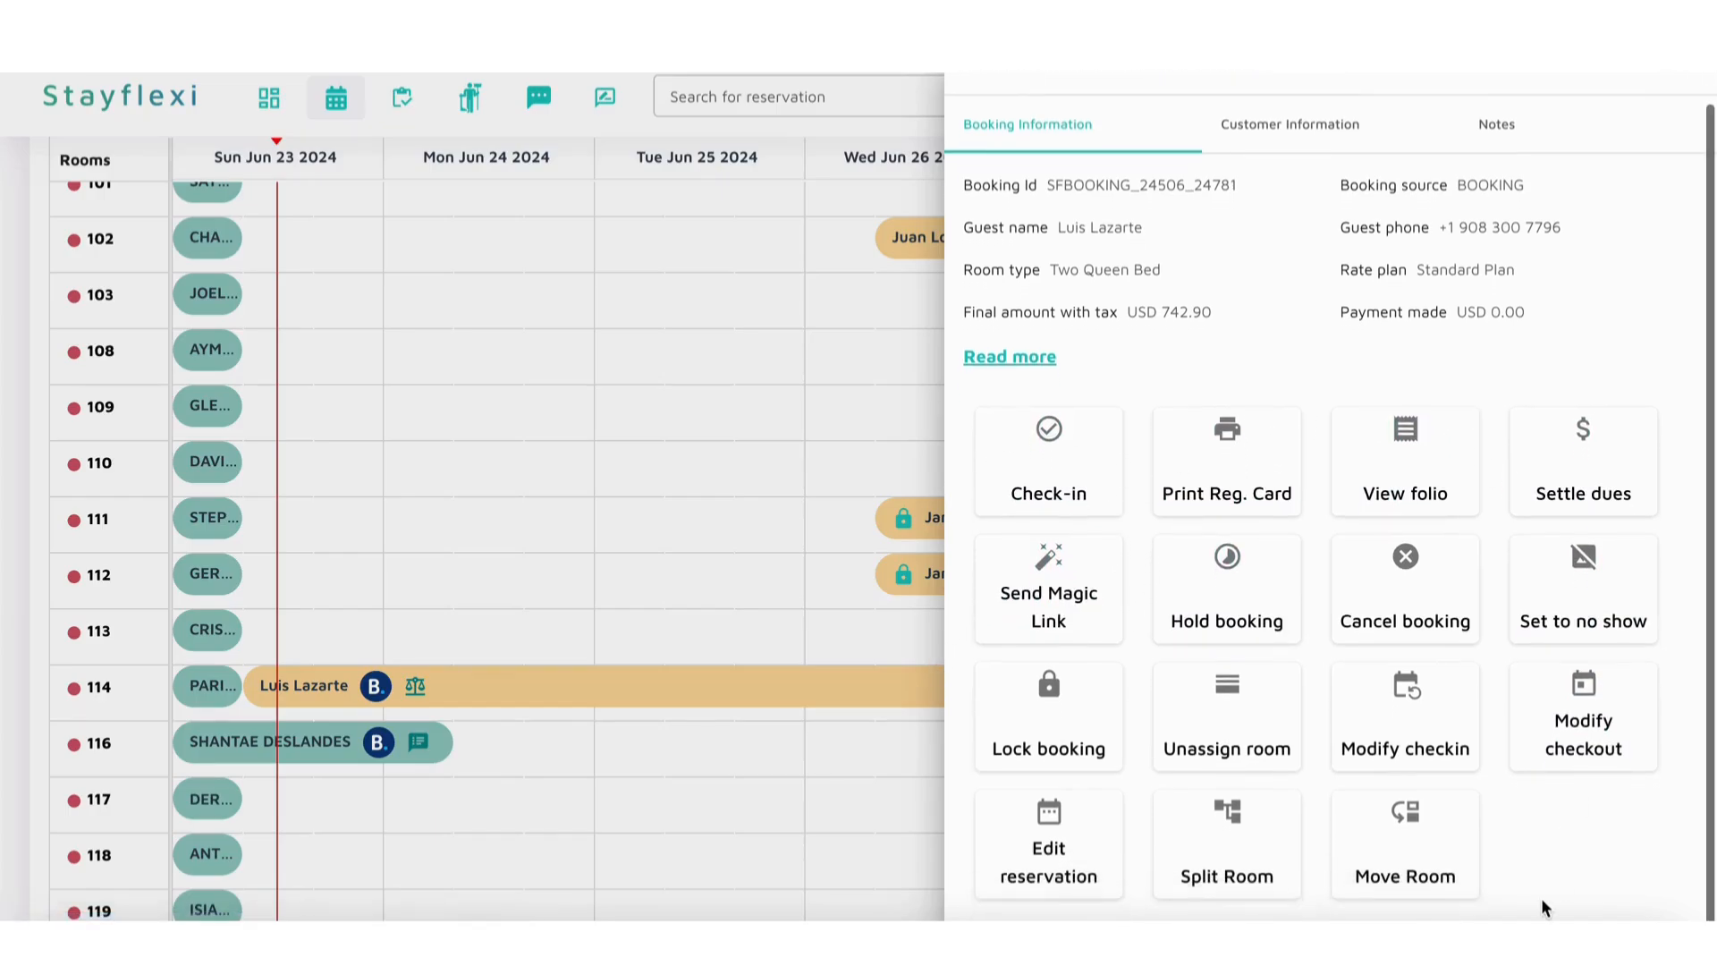
{"action": "left_click", "coordinate": [1060, 512]}
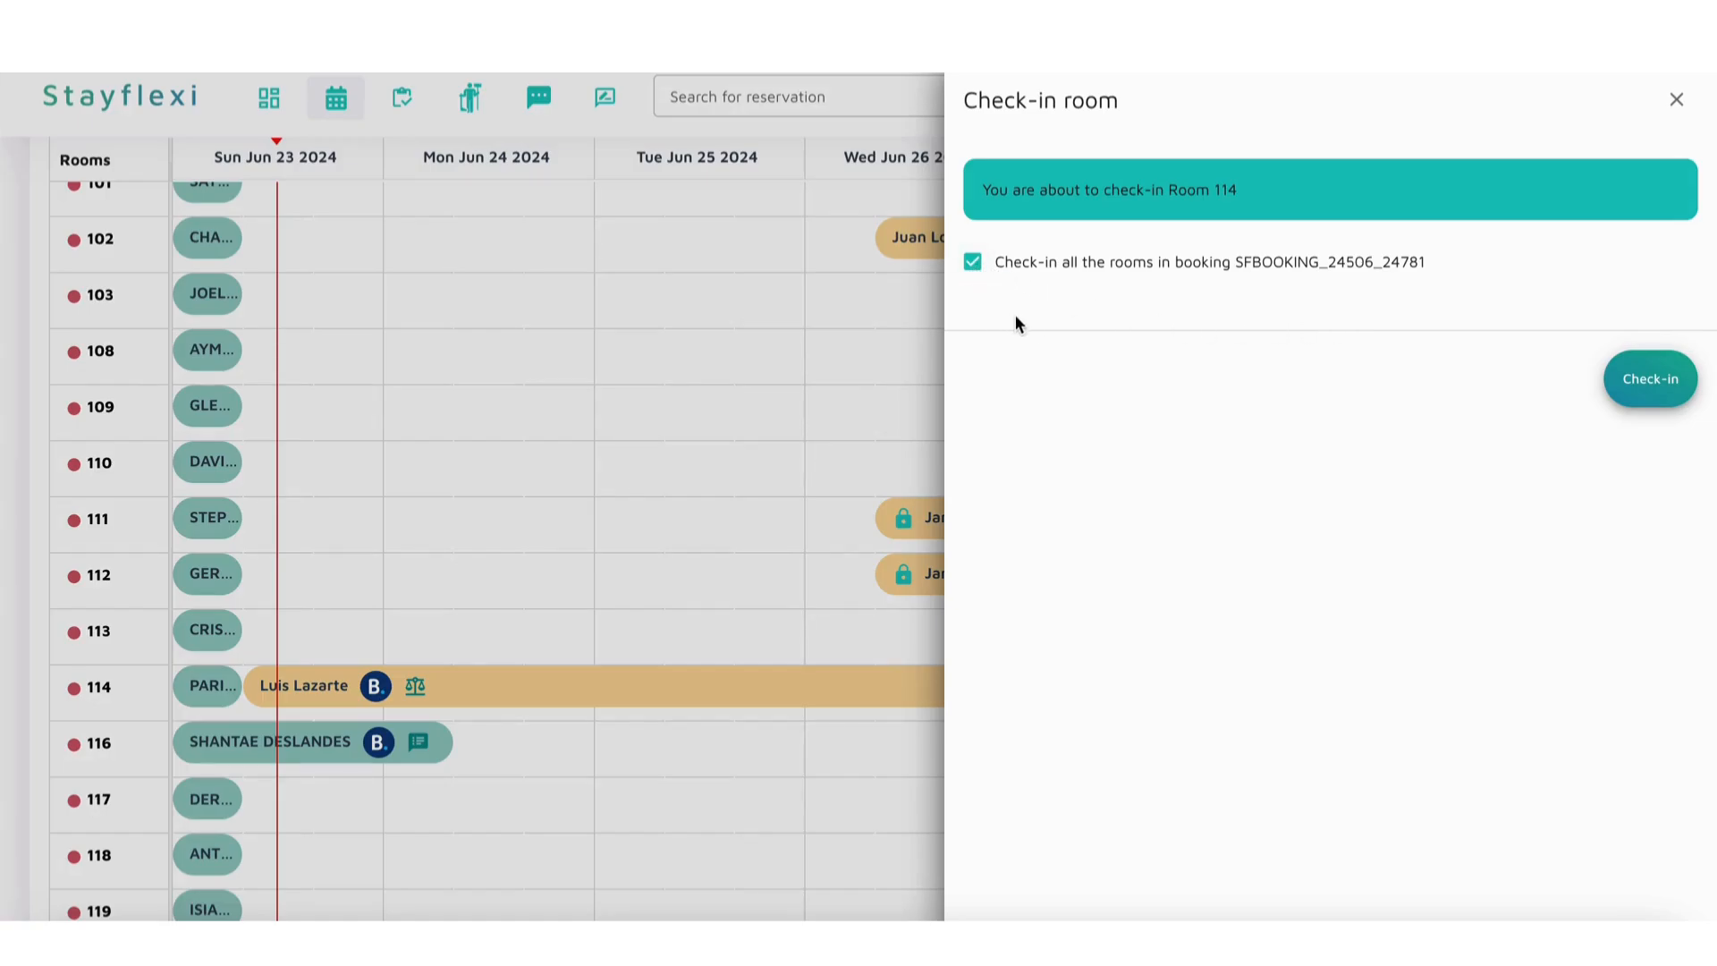
{"action": "left_click", "coordinate": [1677, 101]}
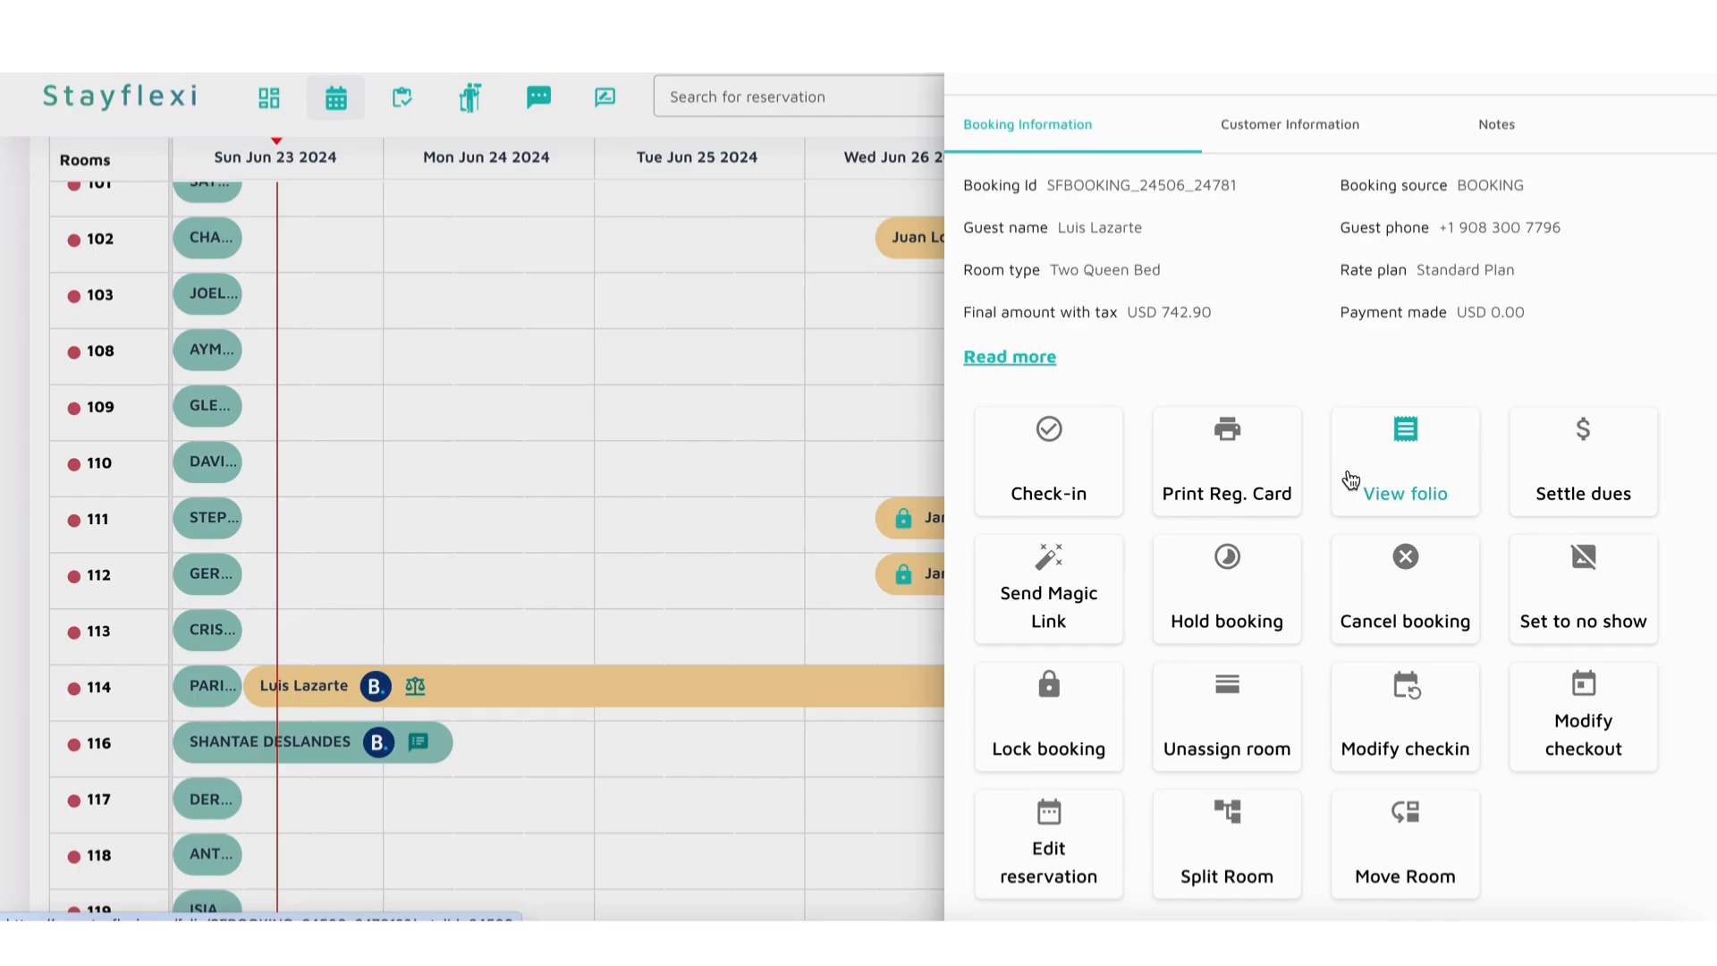
Step: Generate the registration card for the room 114 booking without the manual fill-in option and read it through to the guest signature
{"action": "left_click", "coordinate": [1218, 483]}
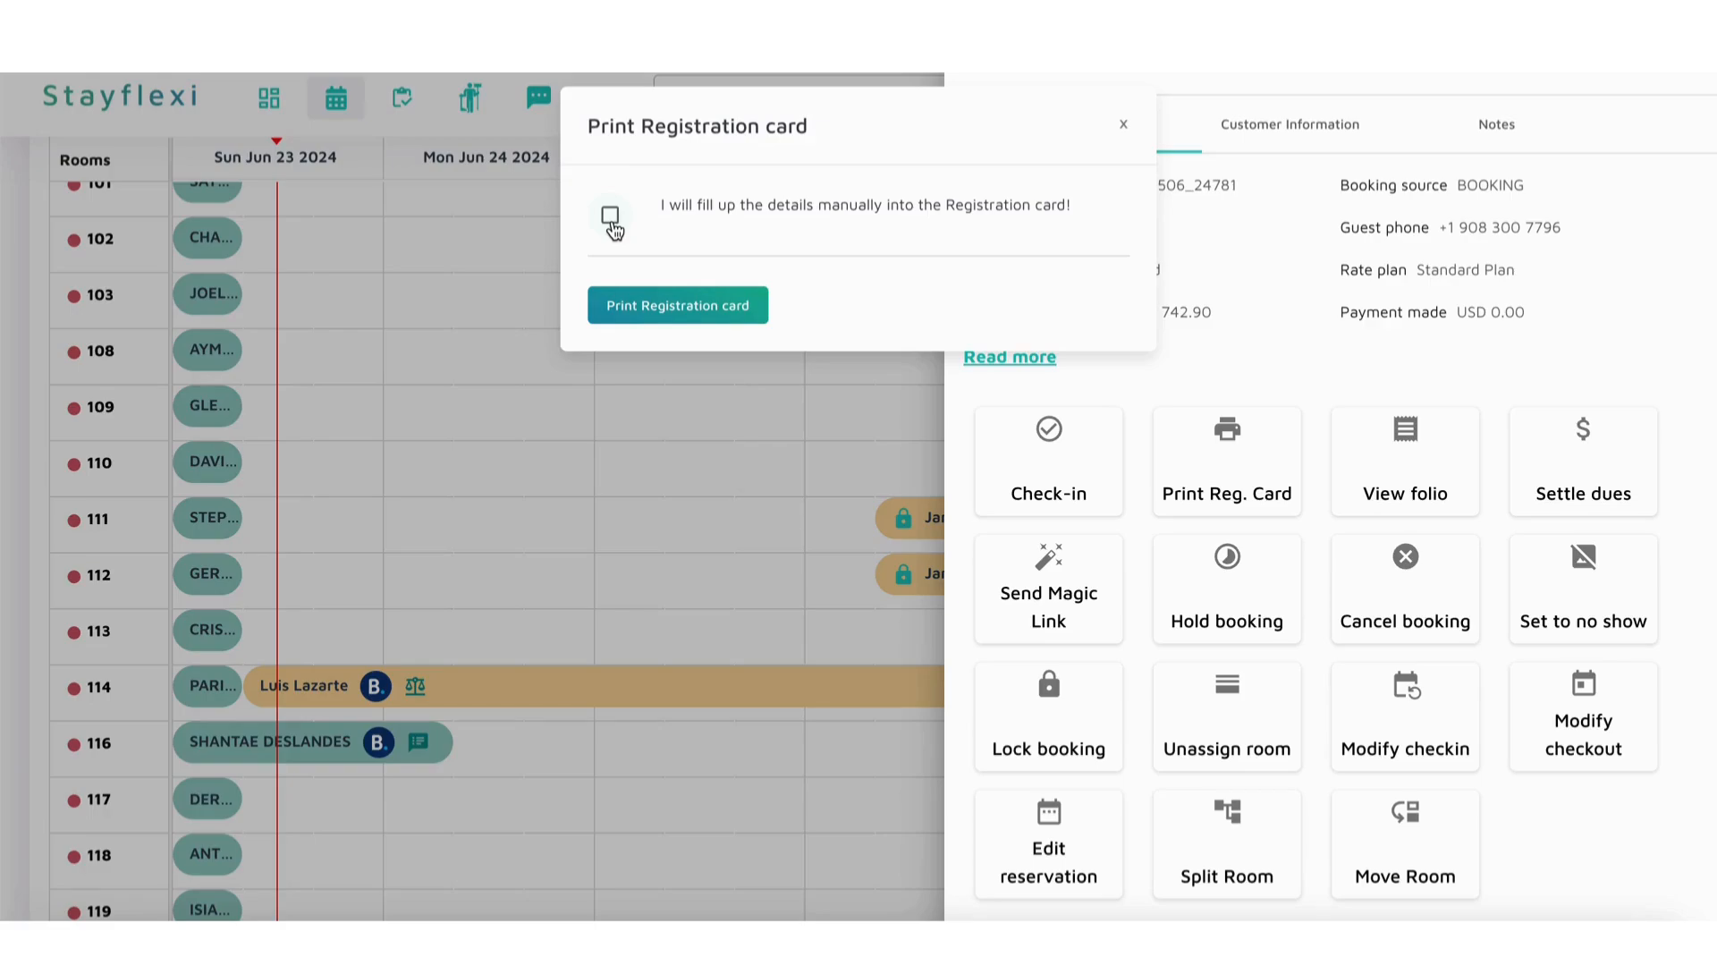
{"action": "left_click", "coordinate": [644, 312]}
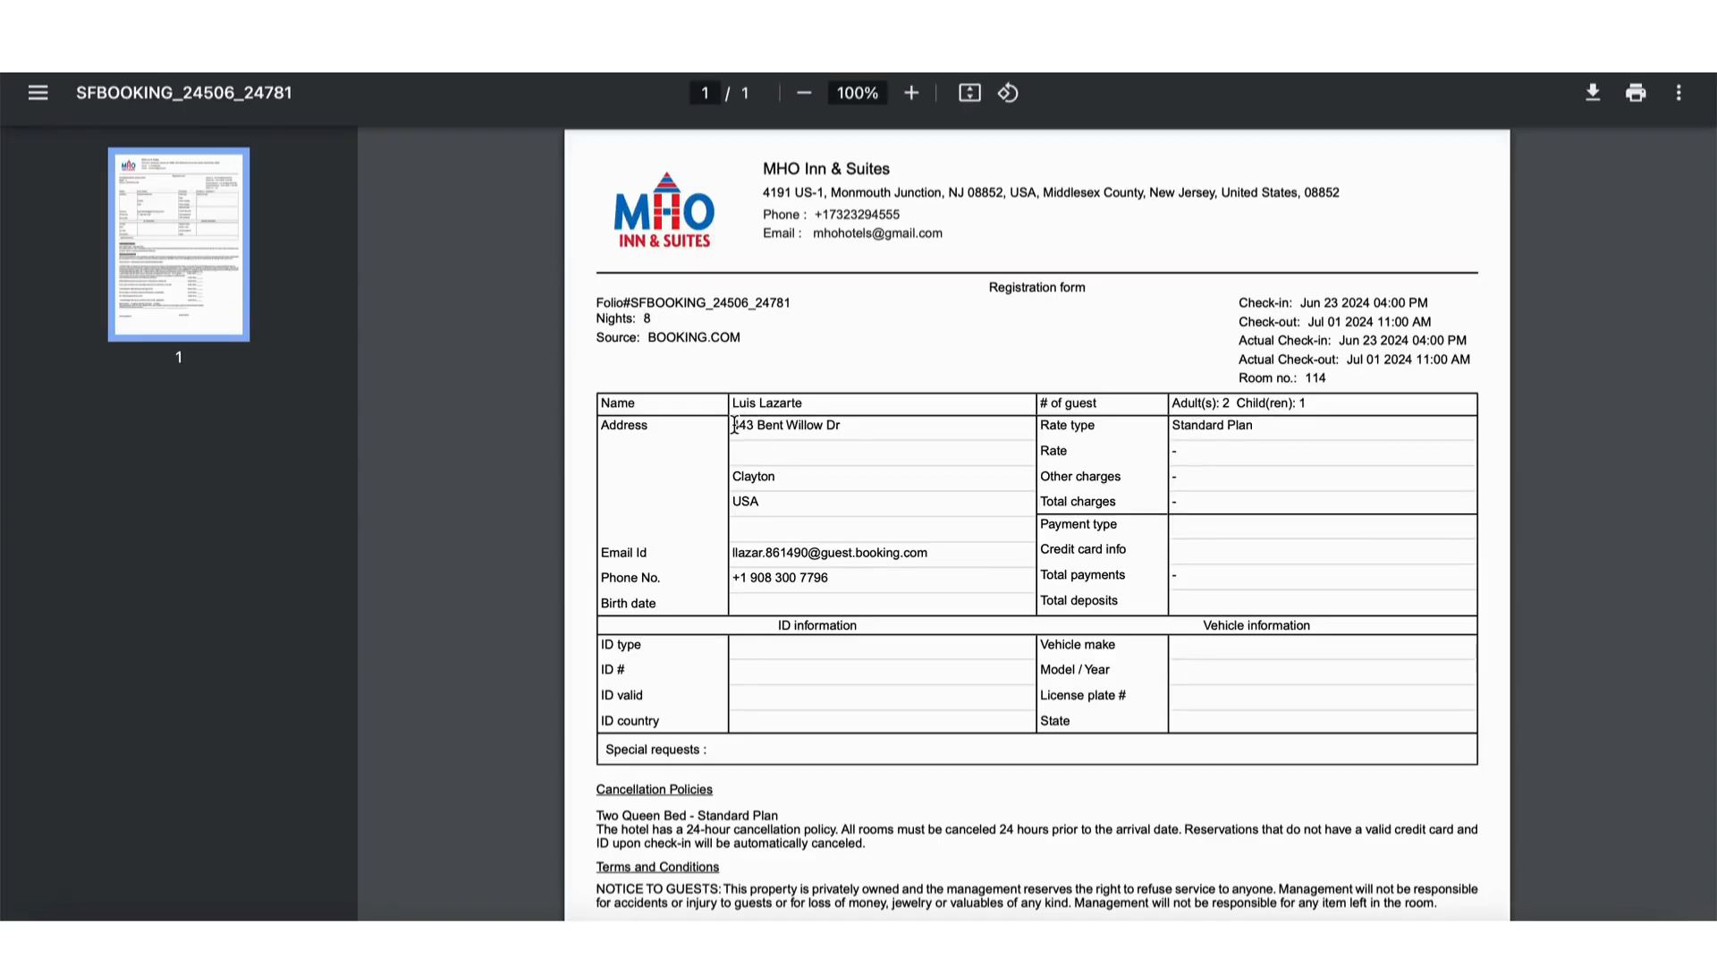
{"action": "scroll", "coordinate": [806, 588], "scroll_direction": "down", "scroll_amount": 3}
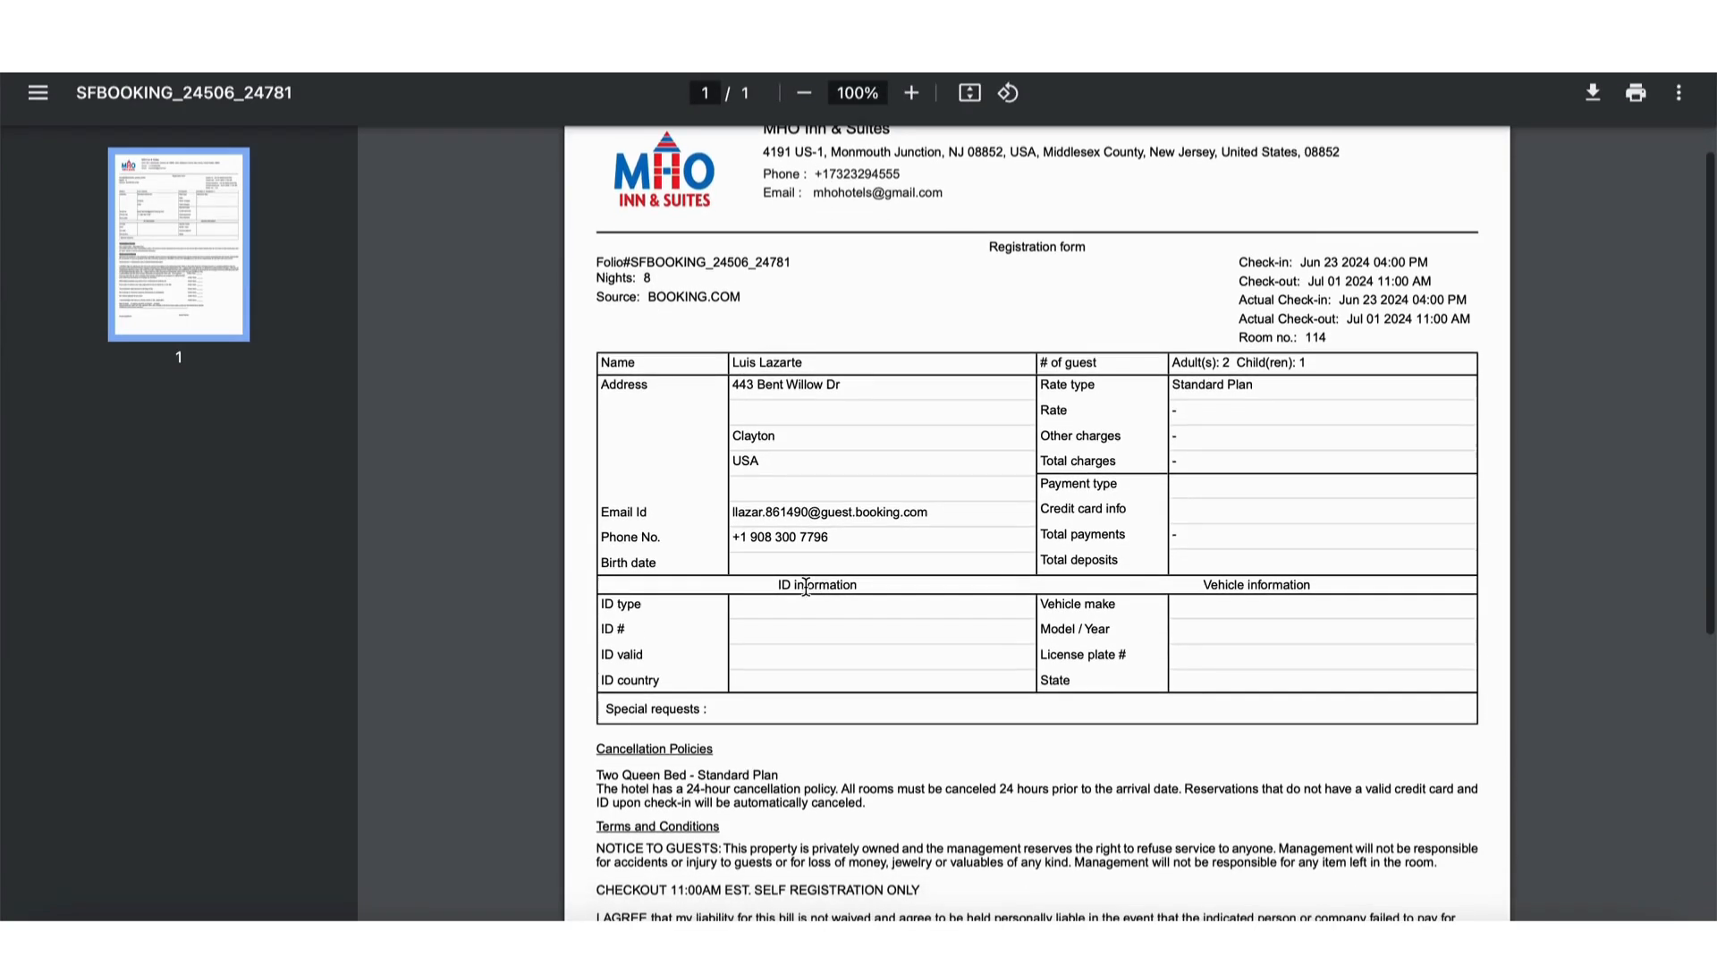
{"action": "scroll", "coordinate": [805, 588], "scroll_direction": "down", "scroll_amount": 3}
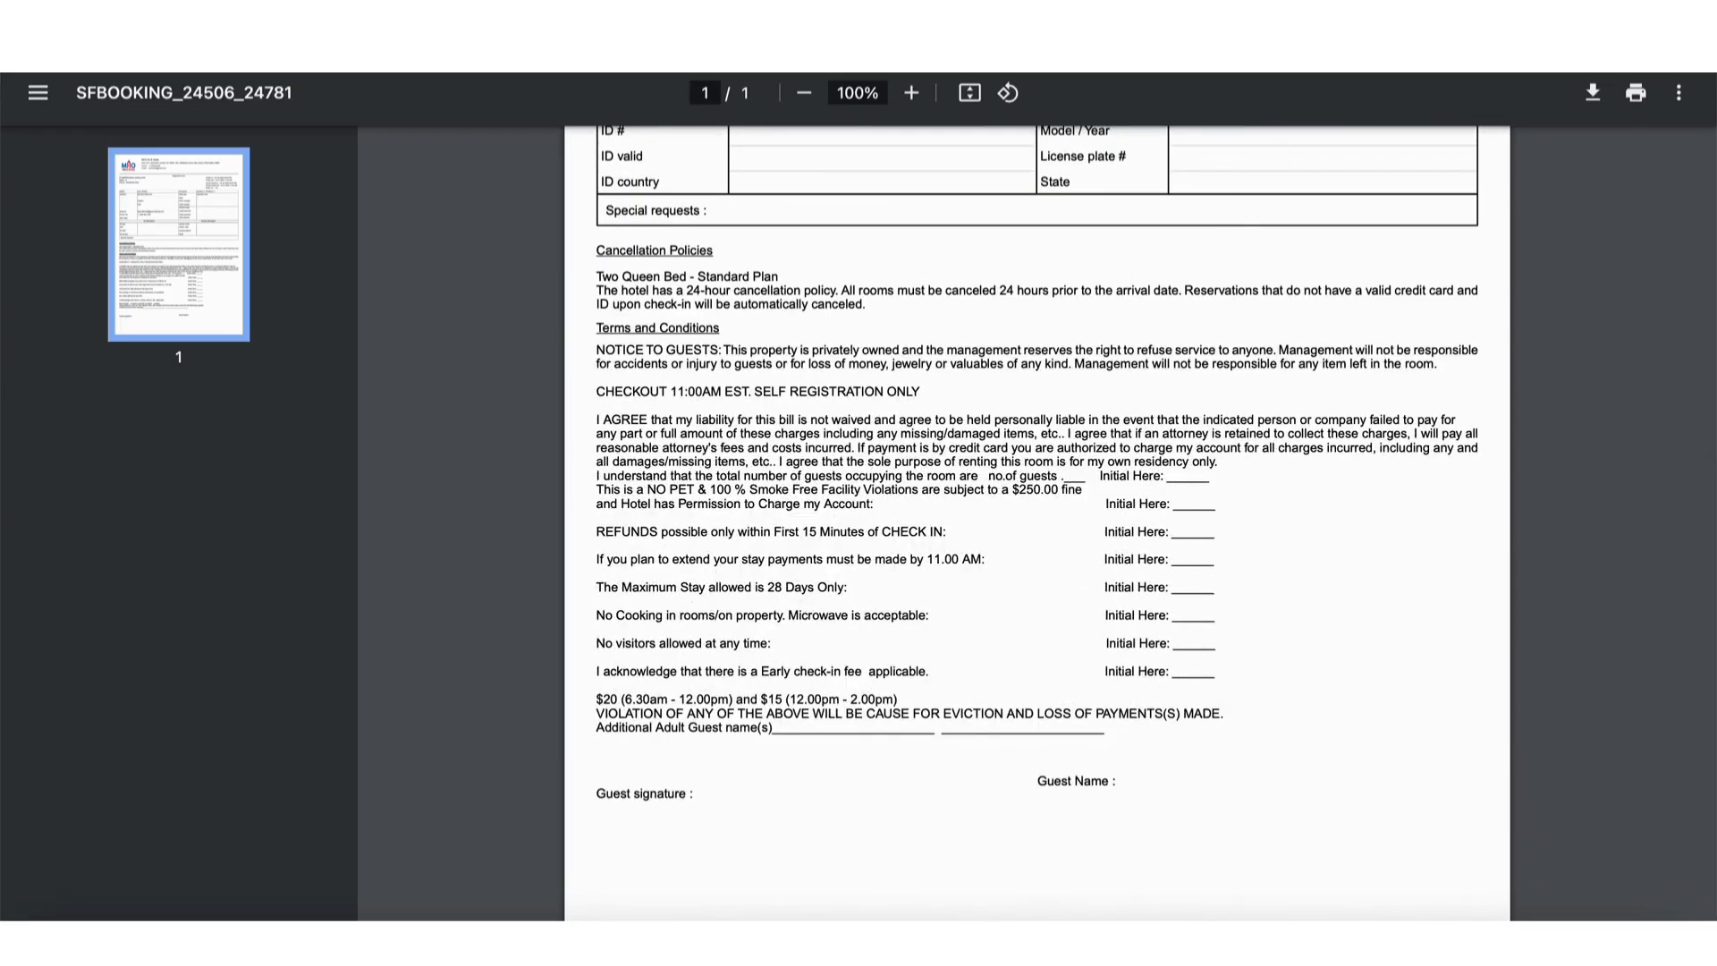
{"action": "left_click", "coordinate": [1467, 45]}
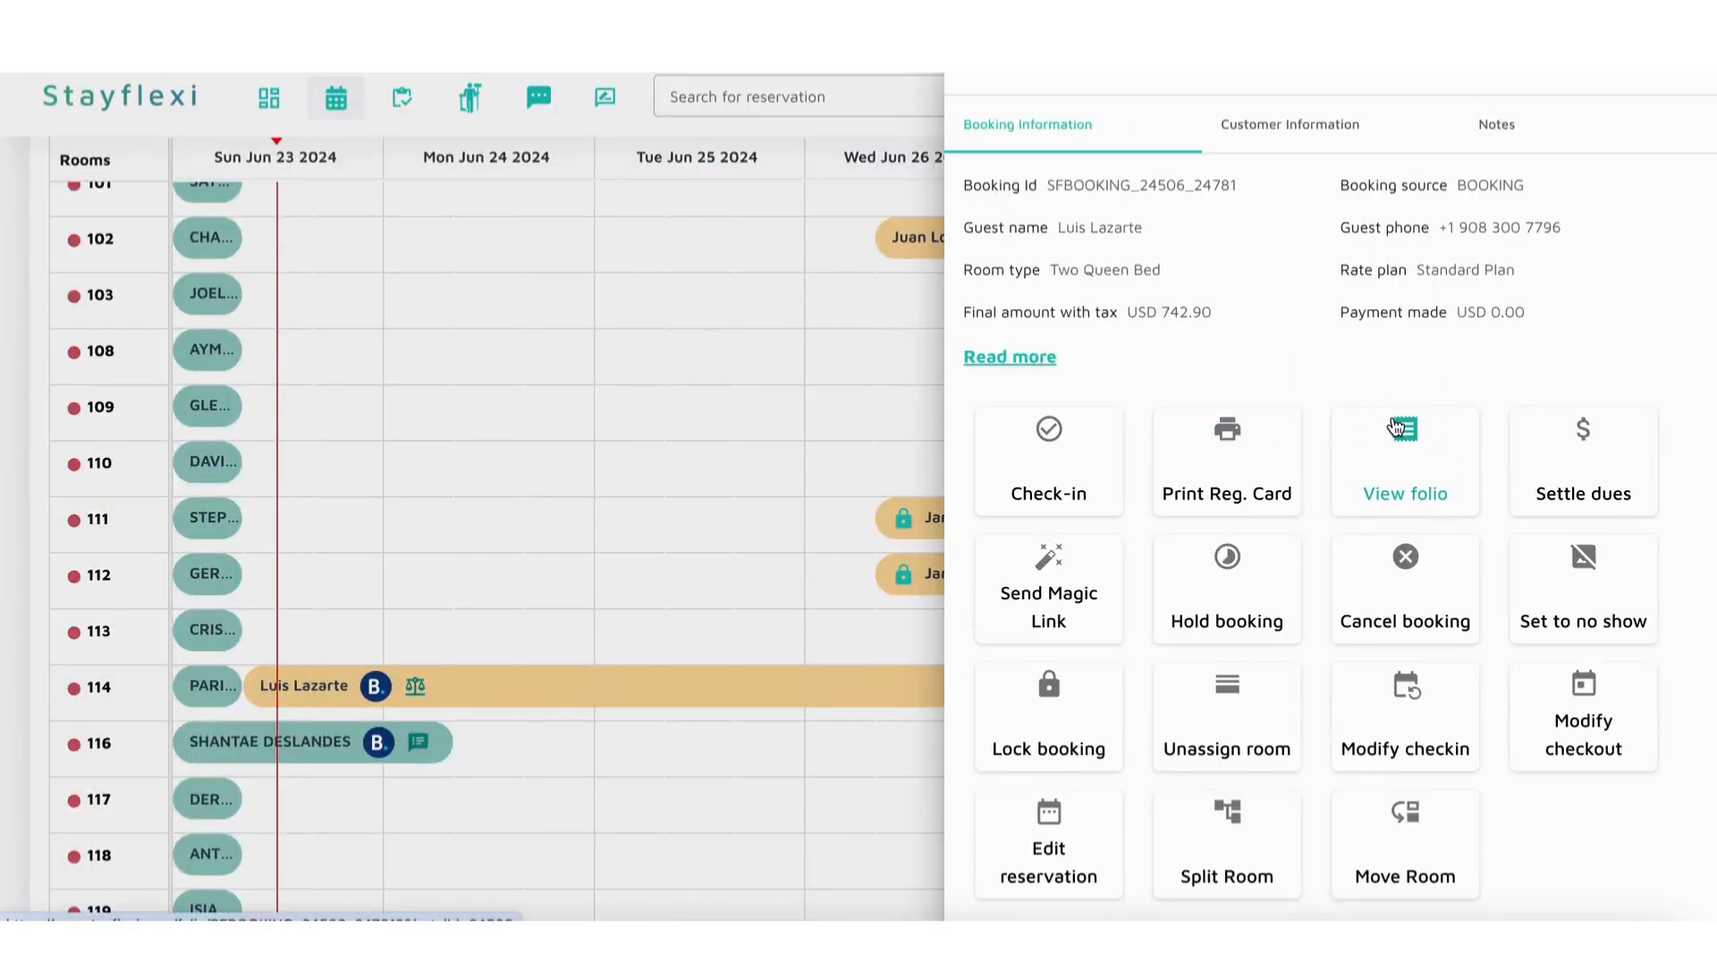
Step: View the payment modes offered for settling the dues of the room 114 booking
{"action": "left_click", "coordinate": [1552, 460]}
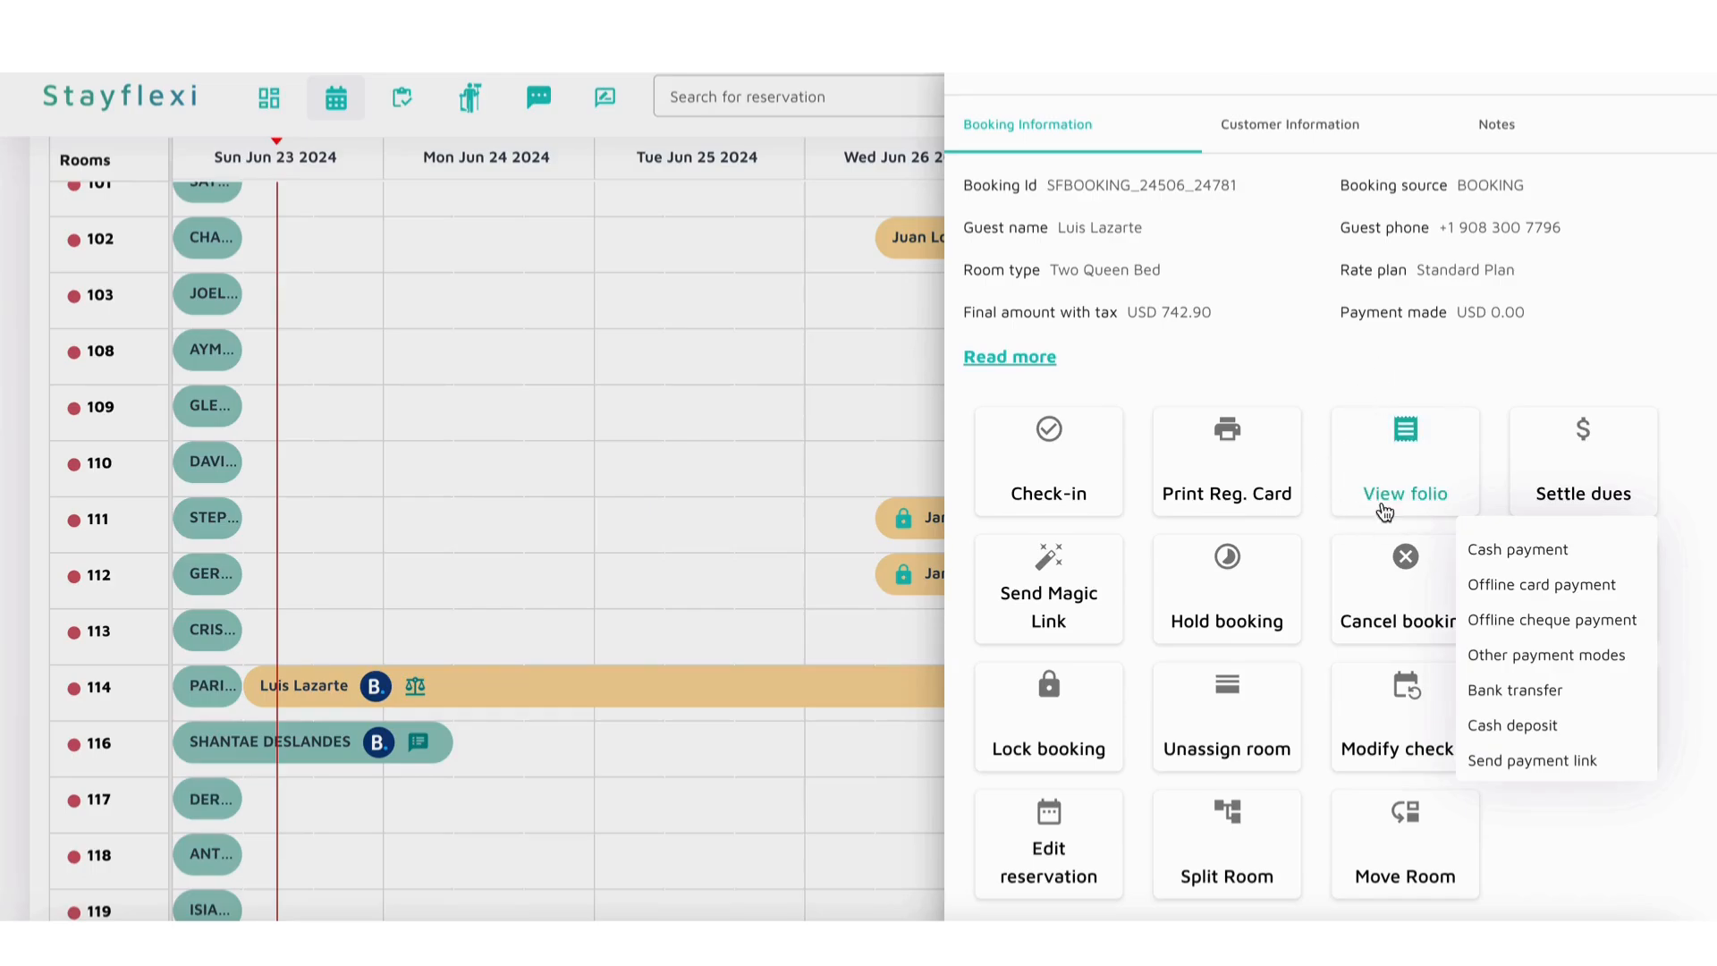
{"action": "left_click", "coordinate": [1557, 874]}
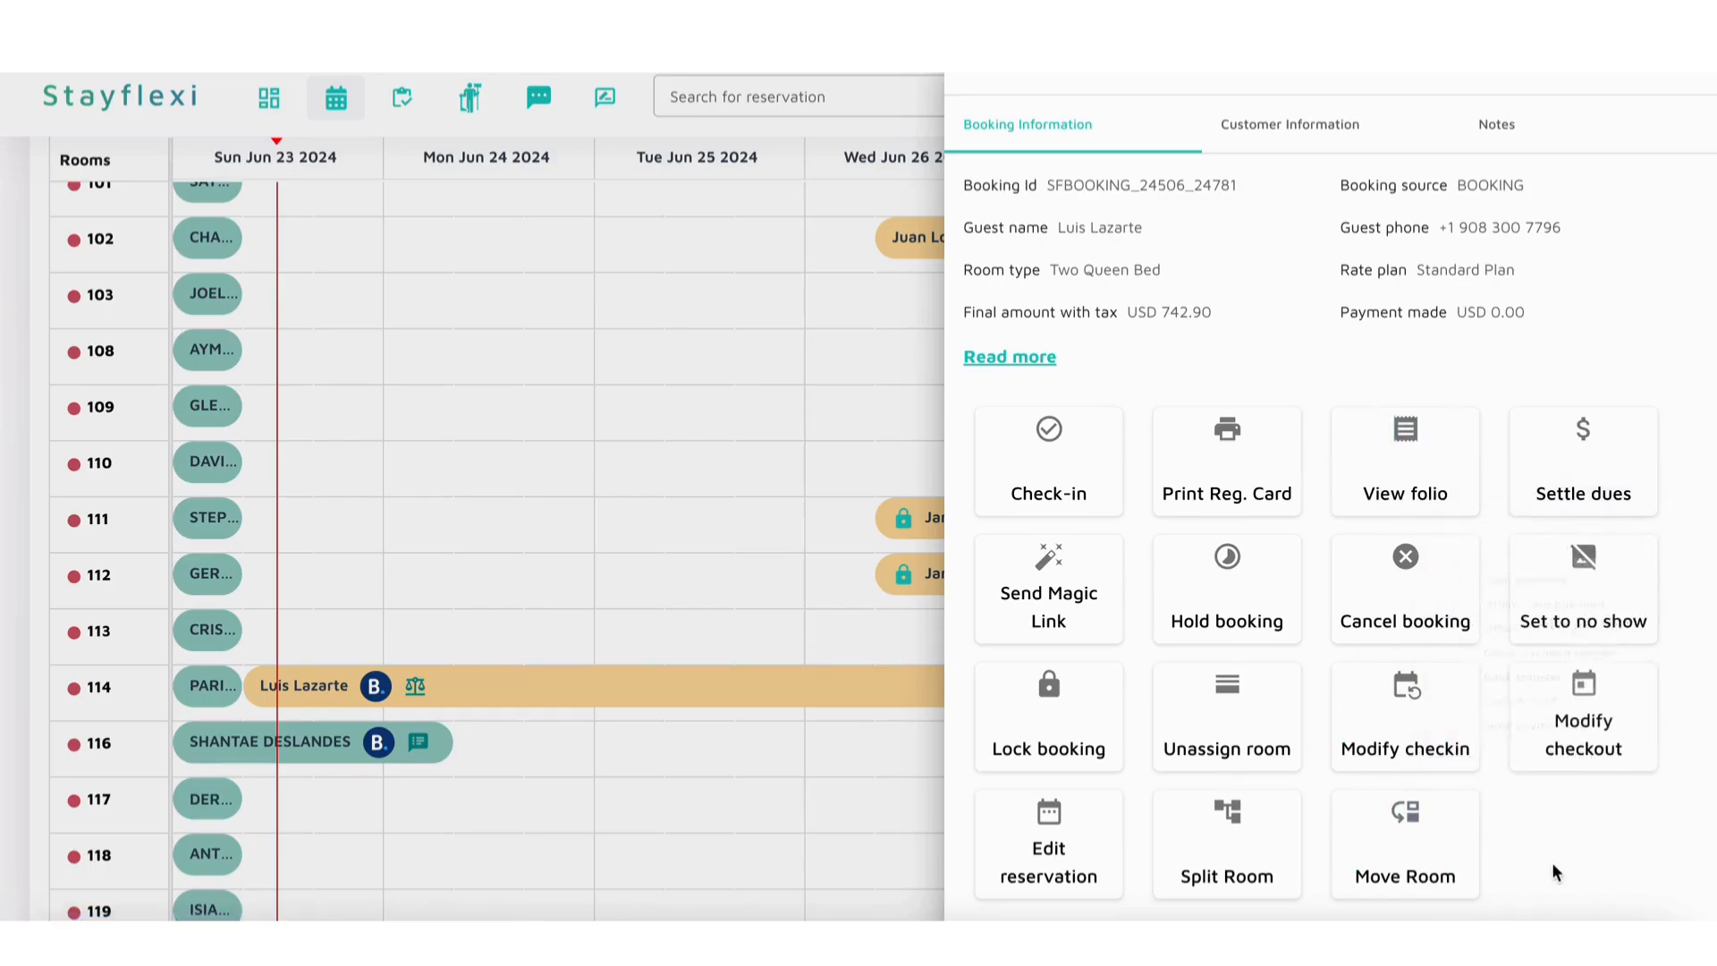
Step: Copy the Magic Link URL of the room 114 booking and open it in a new browser tab
{"action": "left_click", "coordinate": [1054, 608]}
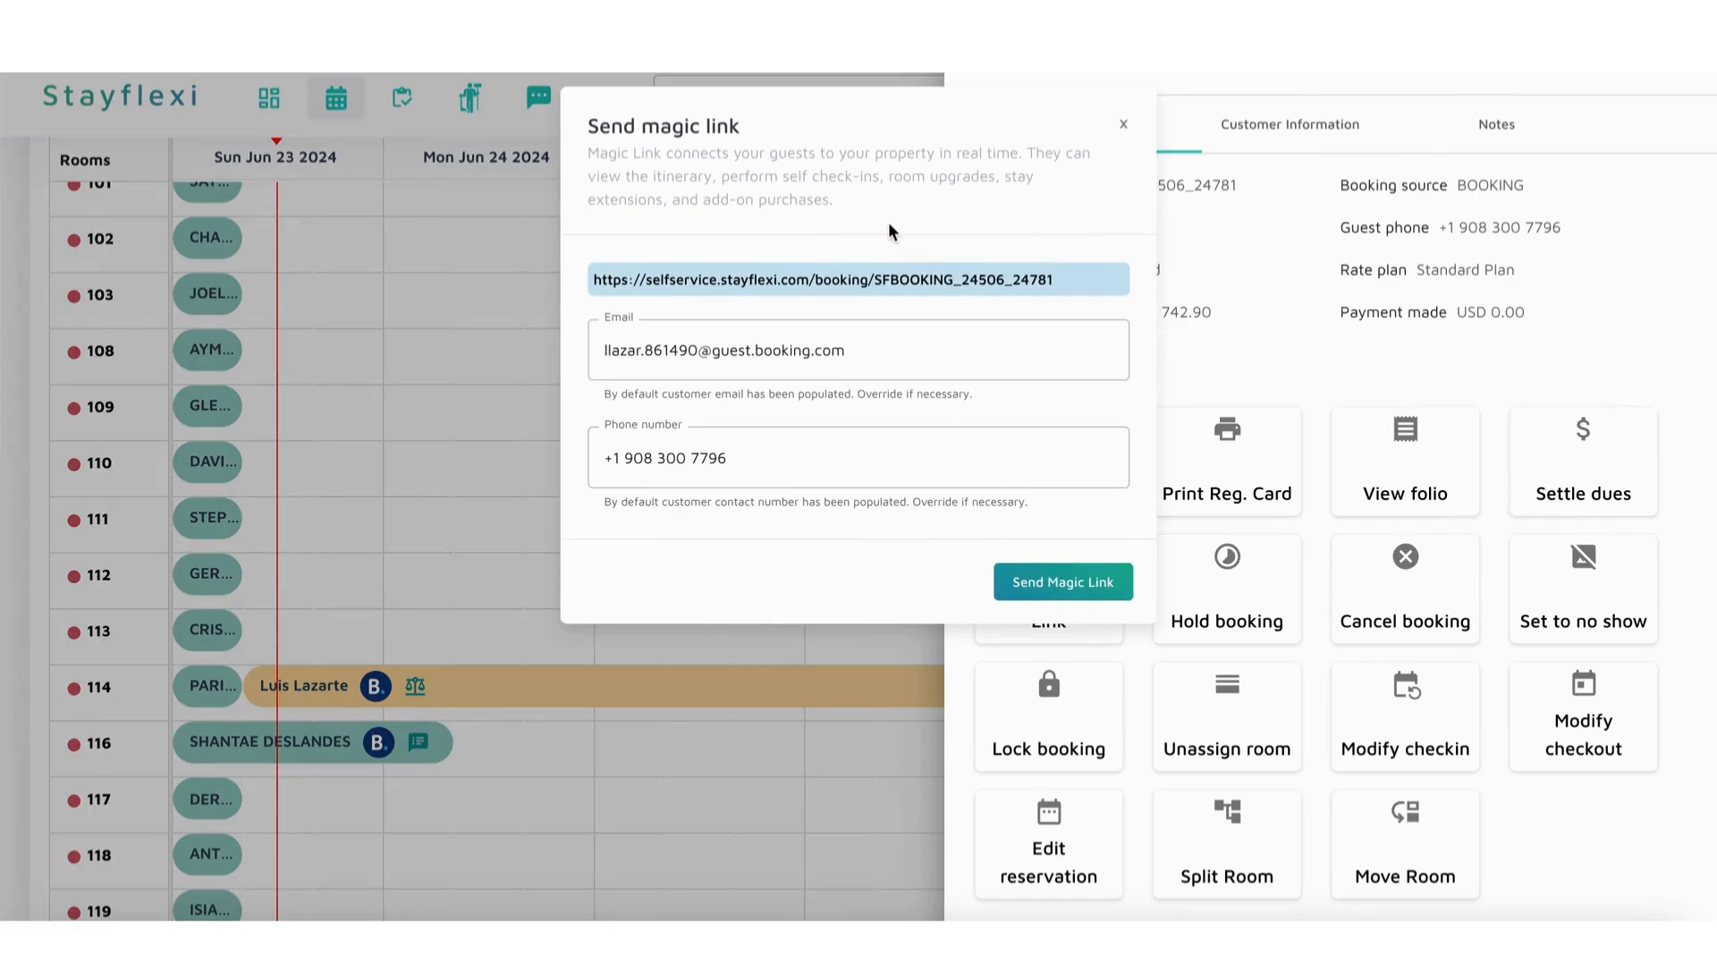
{"action": "triple_click", "coordinate": [873, 285]}
{"action": "key", "text": "super+c"}
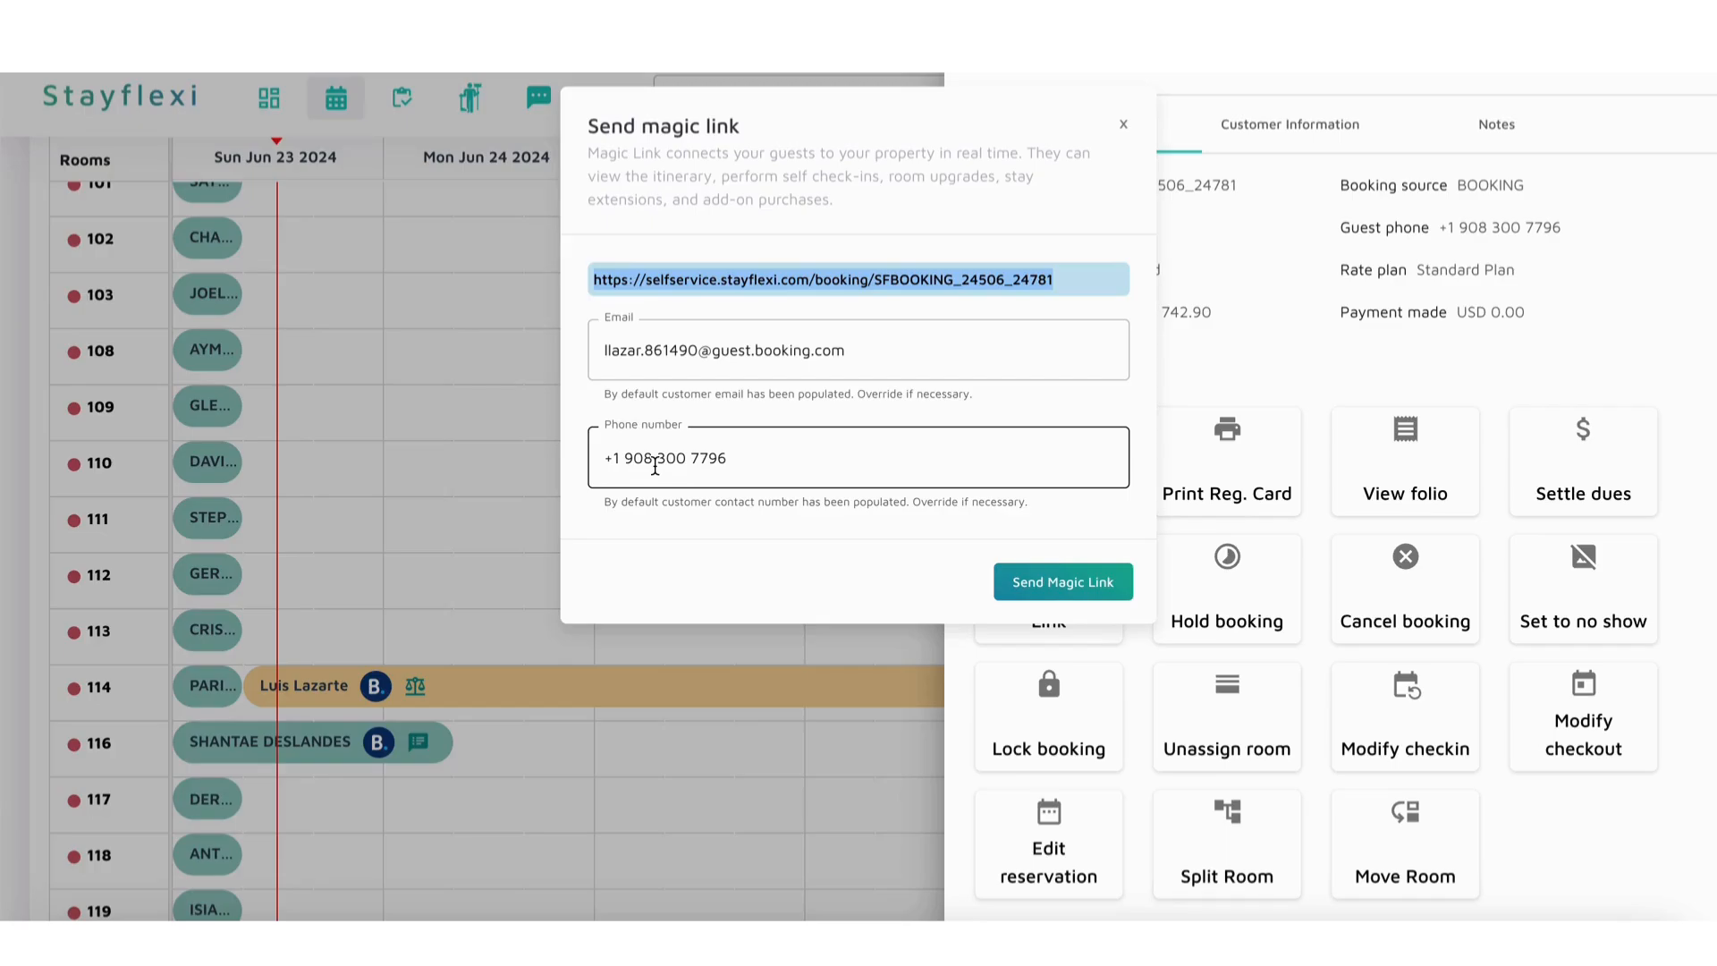
{"action": "key", "text": "super+t"}
{"action": "key", "text": "super+v"}
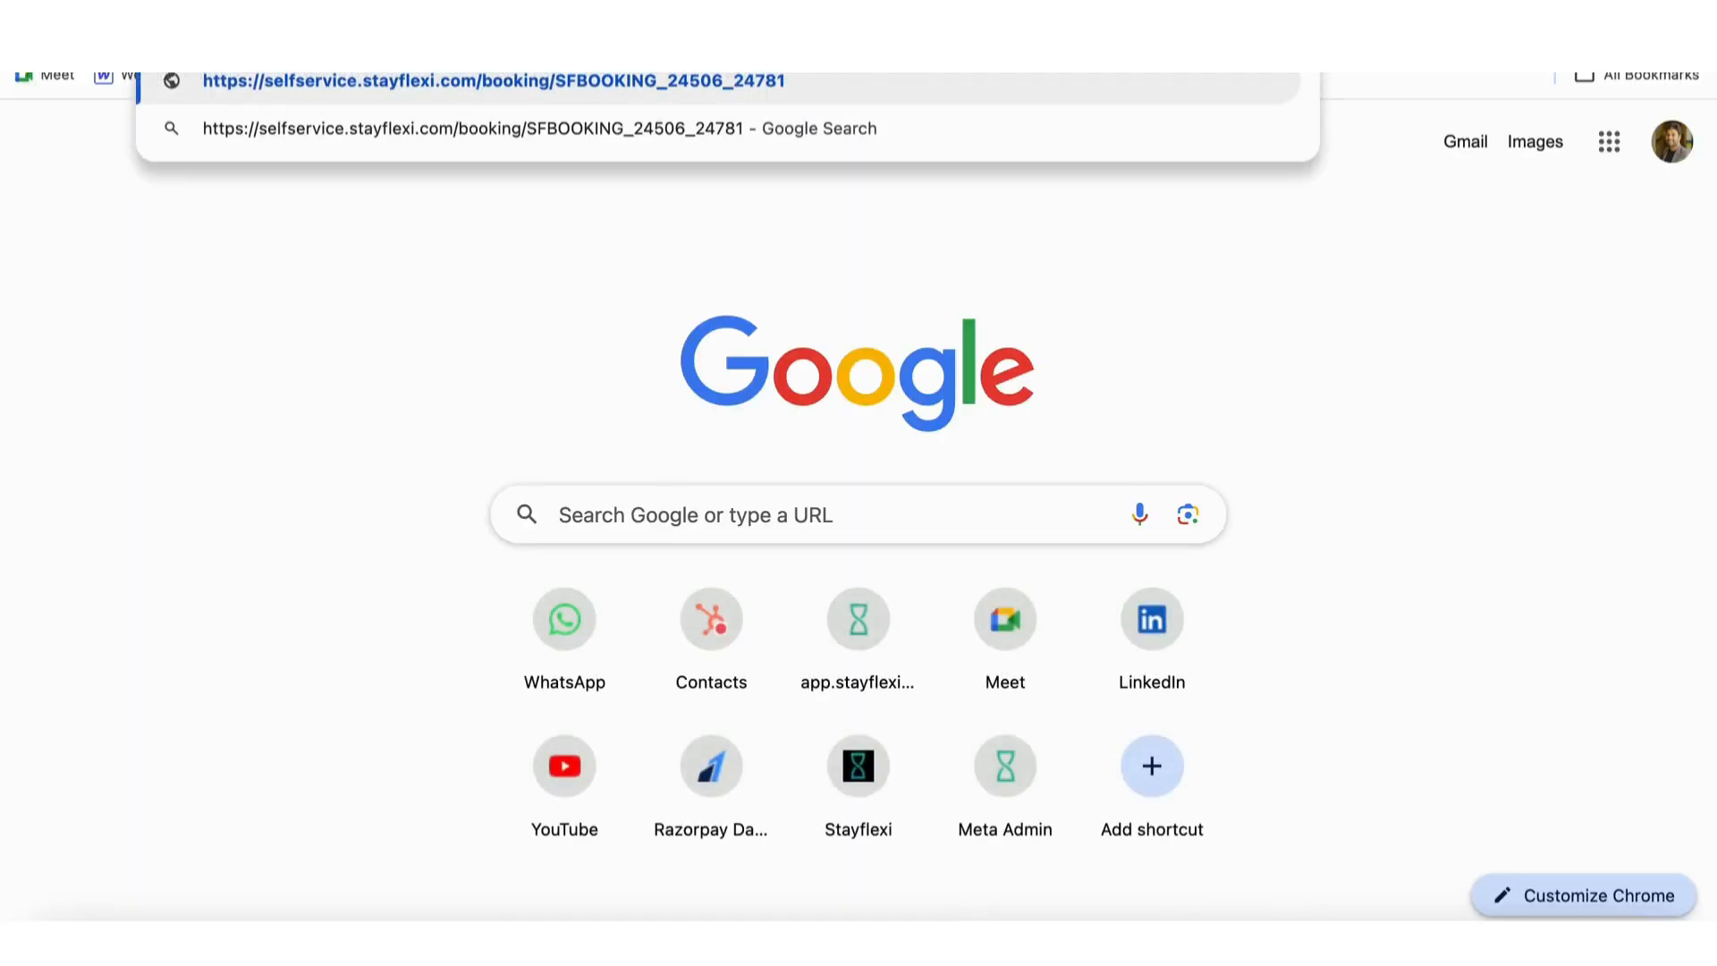
{"action": "key", "text": "Return"}
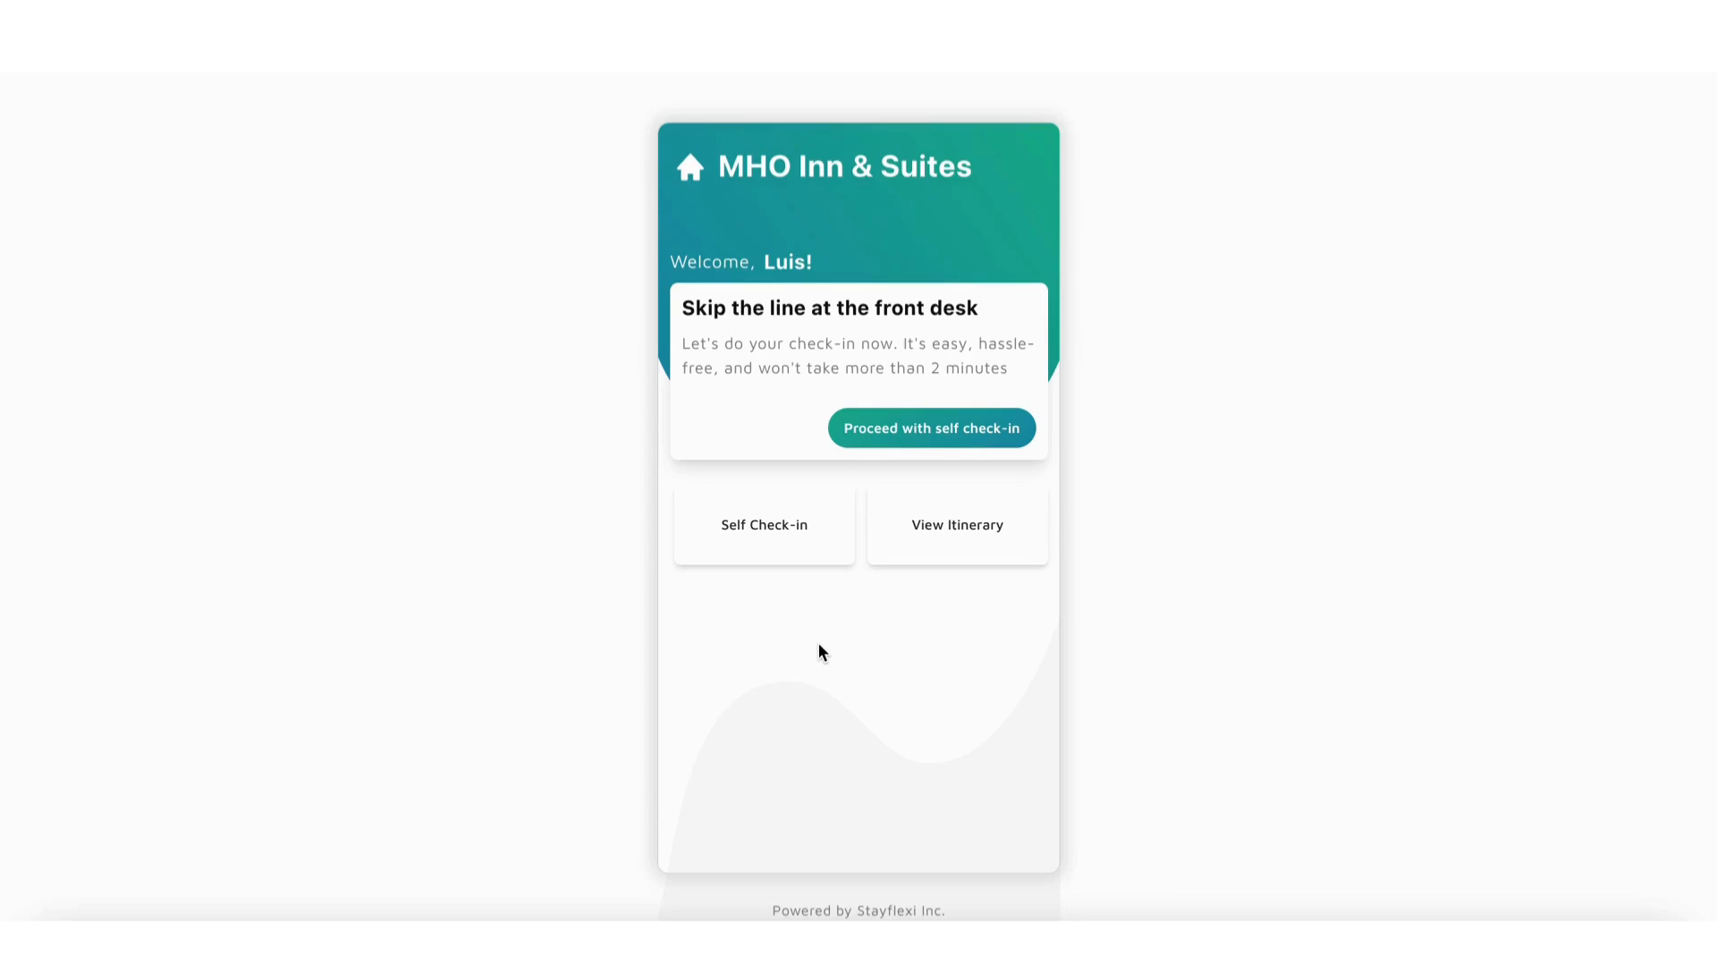
Step: Review the self check-in form's guest detail, ID upload and address fields, and return to the guest welcome page
{"action": "left_click", "coordinate": [934, 436]}
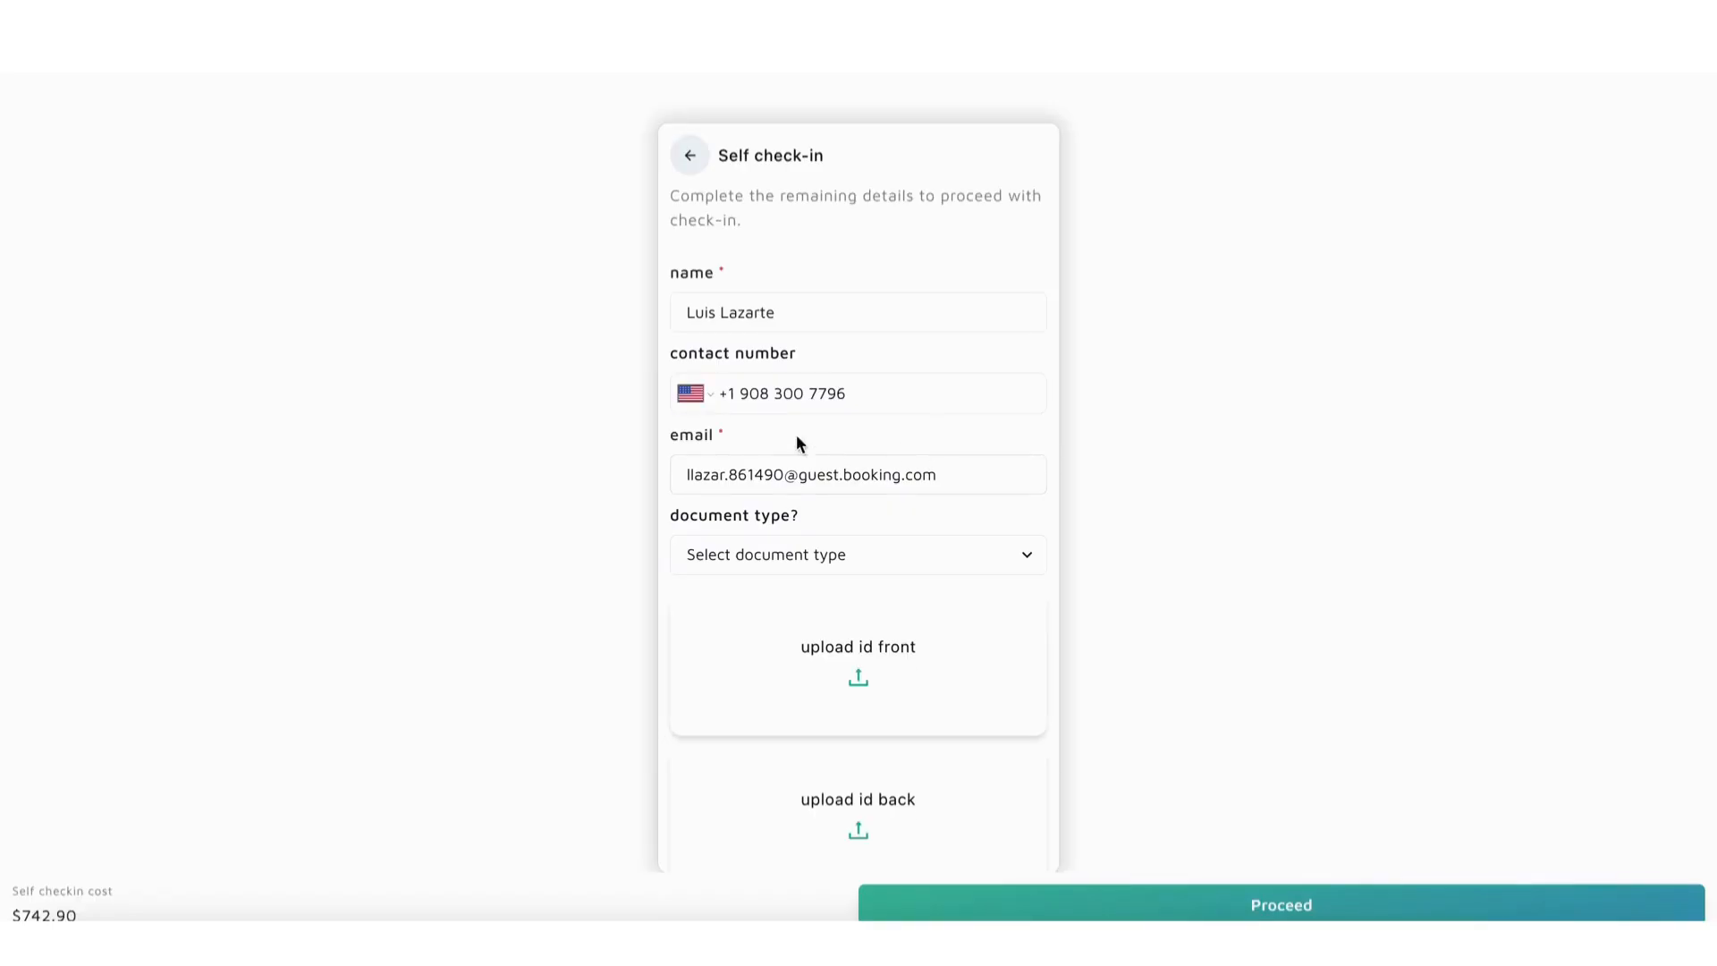
{"action": "scroll", "coordinate": [832, 619], "scroll_direction": "down", "scroll_amount": 3}
{"action": "scroll", "coordinate": [835, 498], "scroll_direction": "up", "scroll_amount": 1}
{"action": "scroll", "coordinate": [847, 448], "scroll_direction": "down", "scroll_amount": 1}
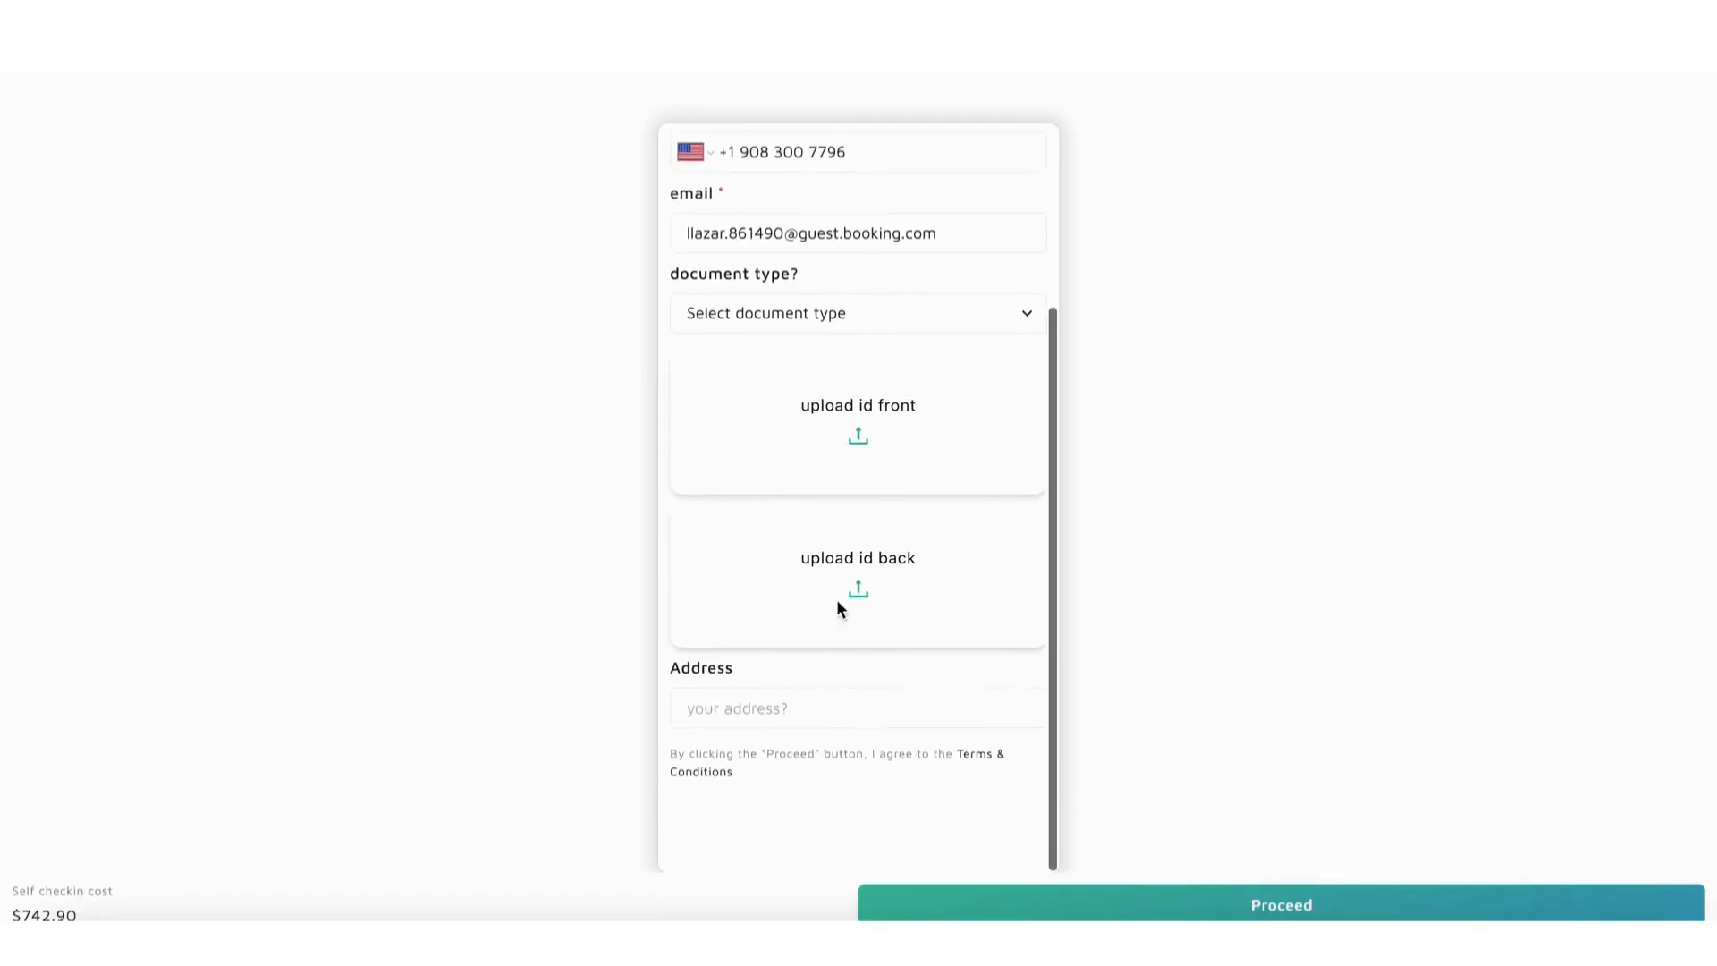
{"action": "scroll", "coordinate": [837, 634], "scroll_direction": "up", "scroll_amount": 3}
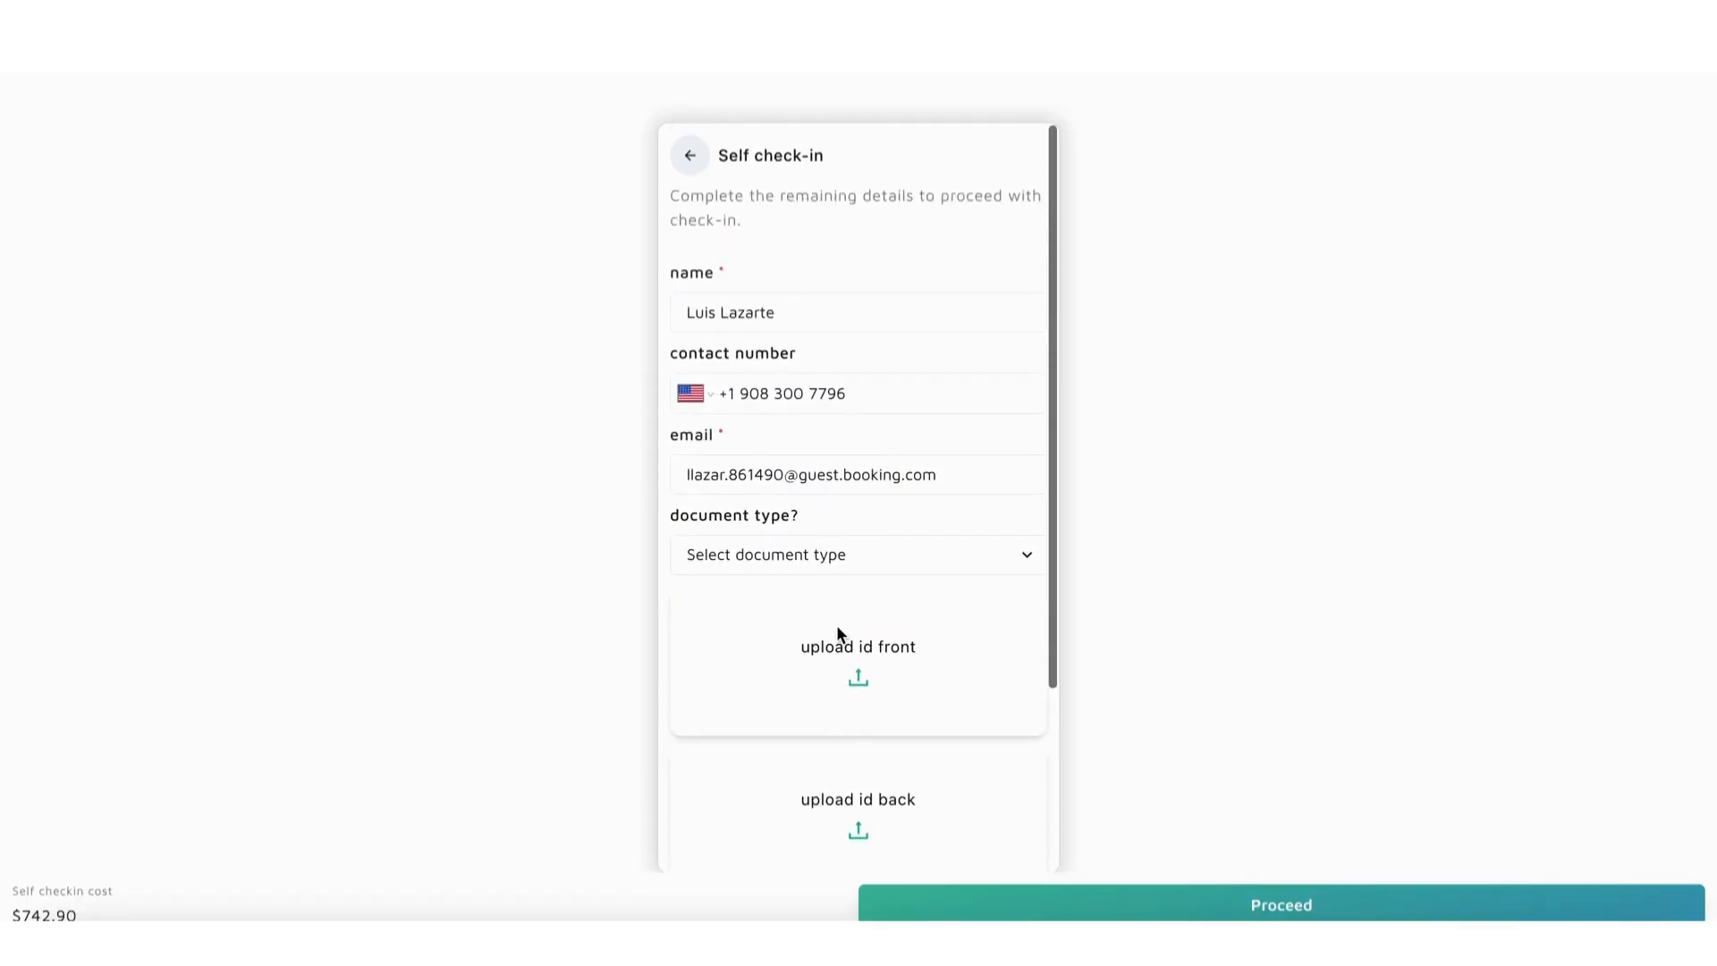
{"action": "left_click", "coordinate": [691, 160]}
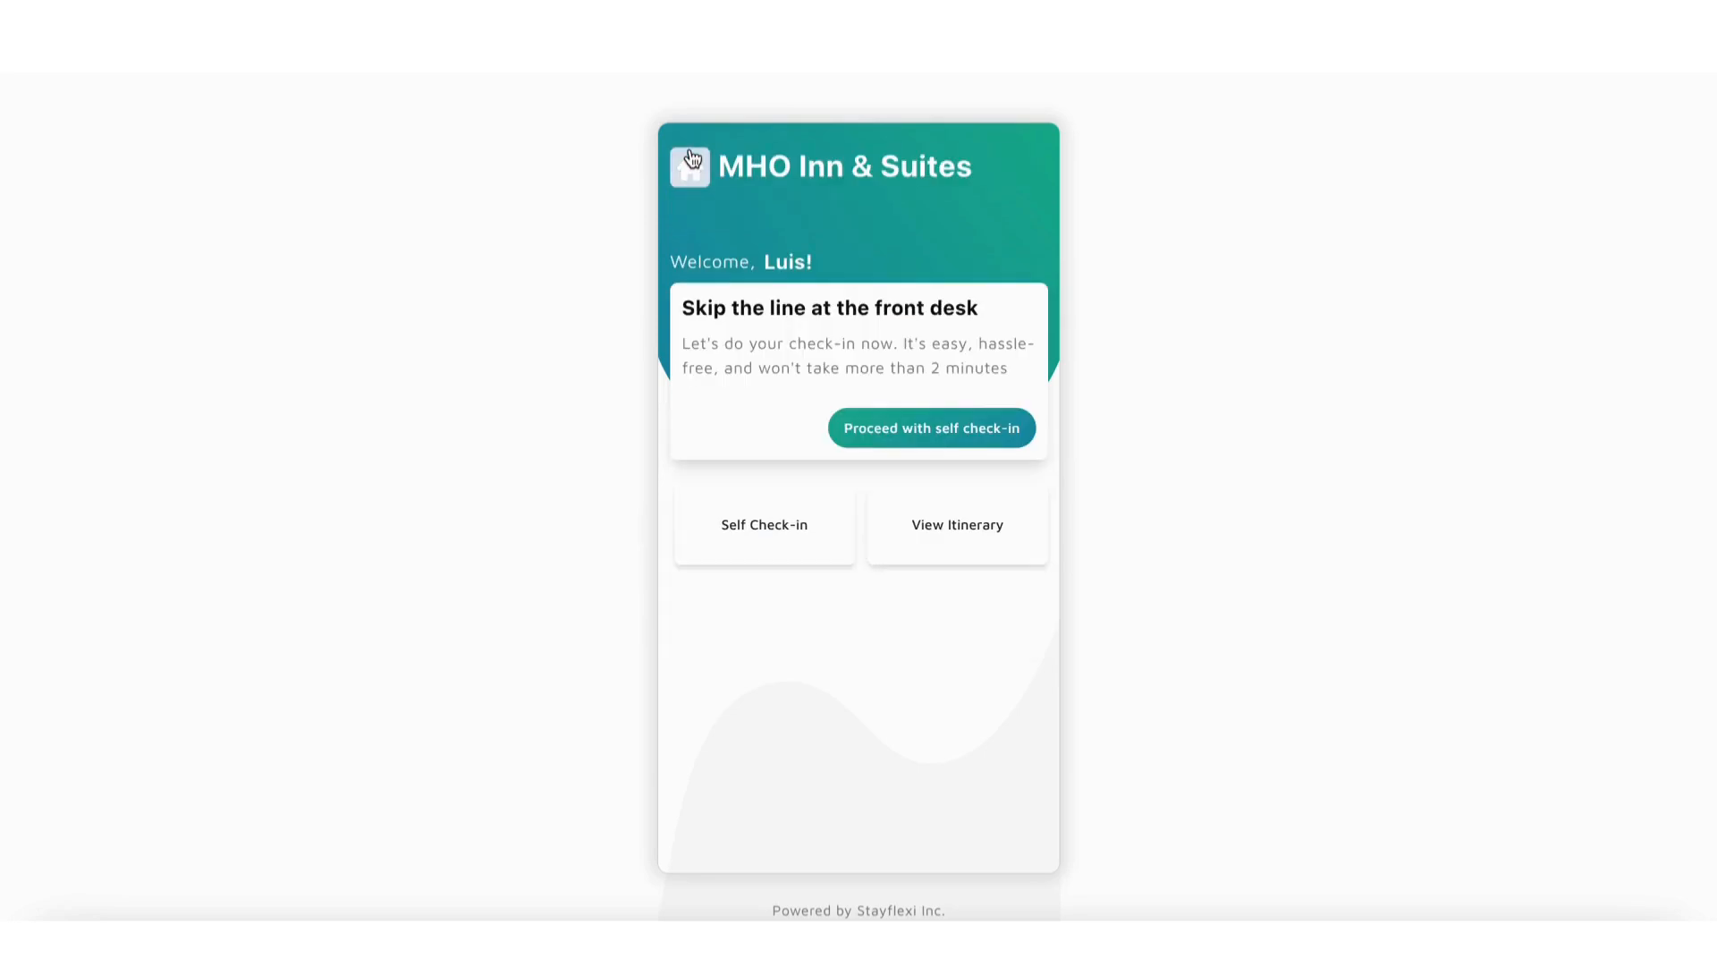
Step: Open the guest itinerary and review its stay dates, reservation details, payment info and map
{"action": "left_click", "coordinate": [970, 519]}
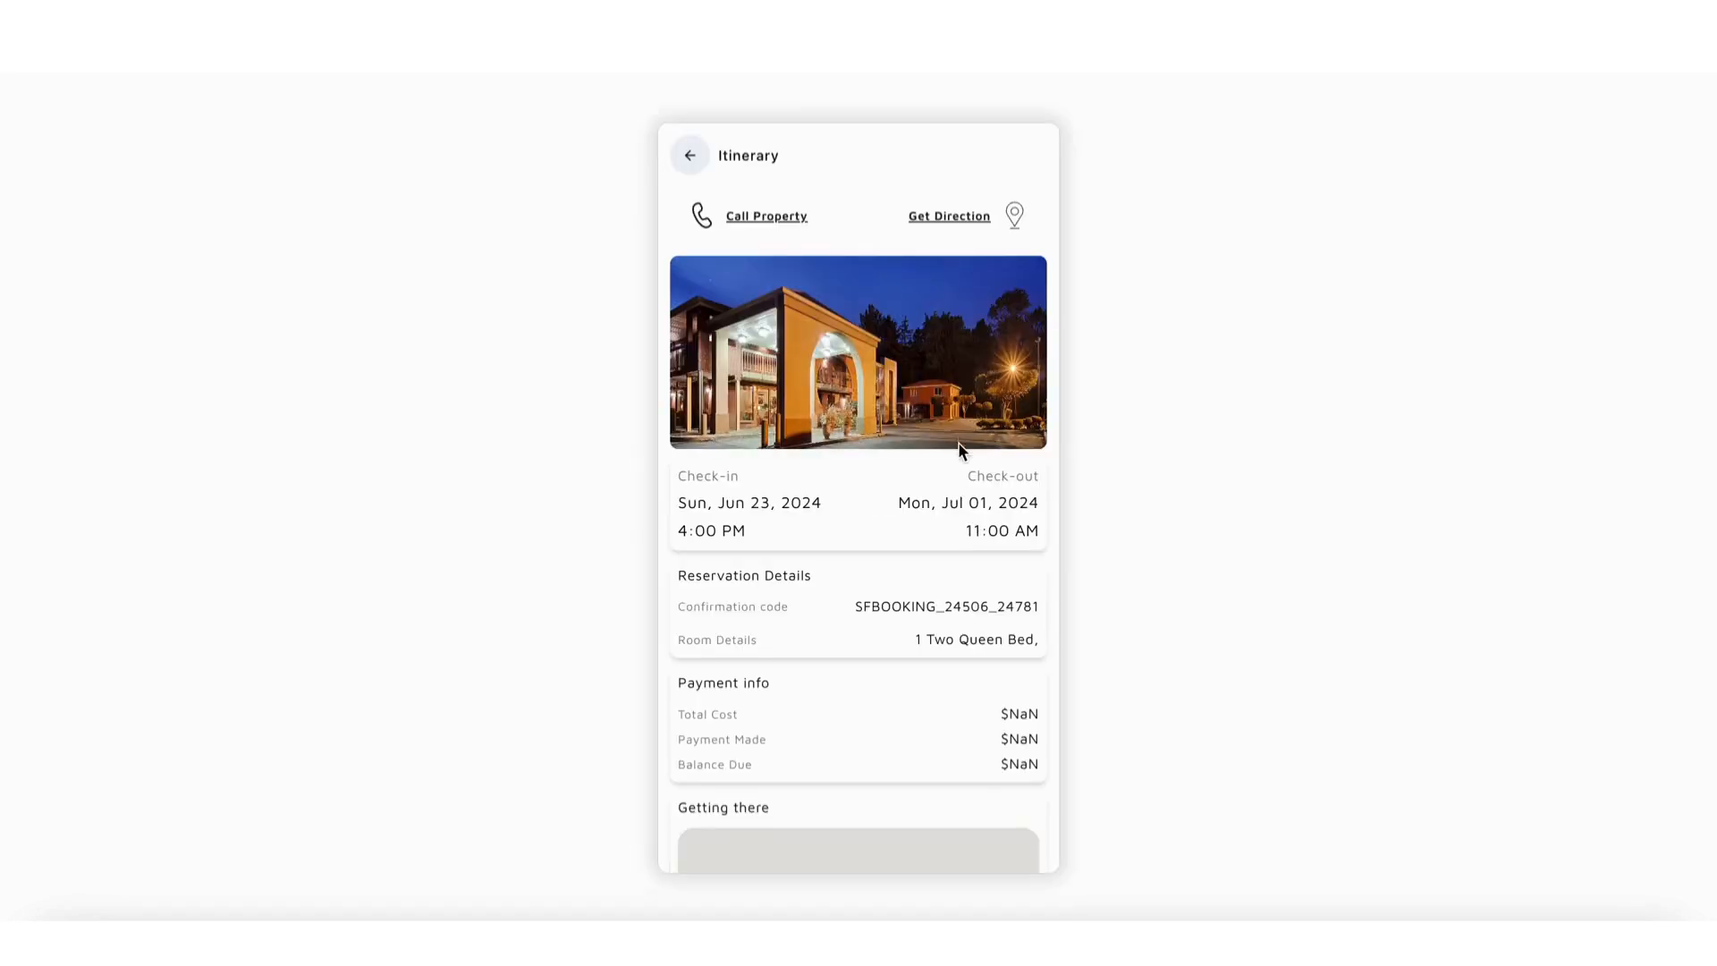
{"action": "scroll", "coordinate": [959, 440], "scroll_direction": "down", "scroll_amount": 5}
{"action": "scroll", "coordinate": [958, 307], "scroll_direction": "up", "scroll_amount": 5}
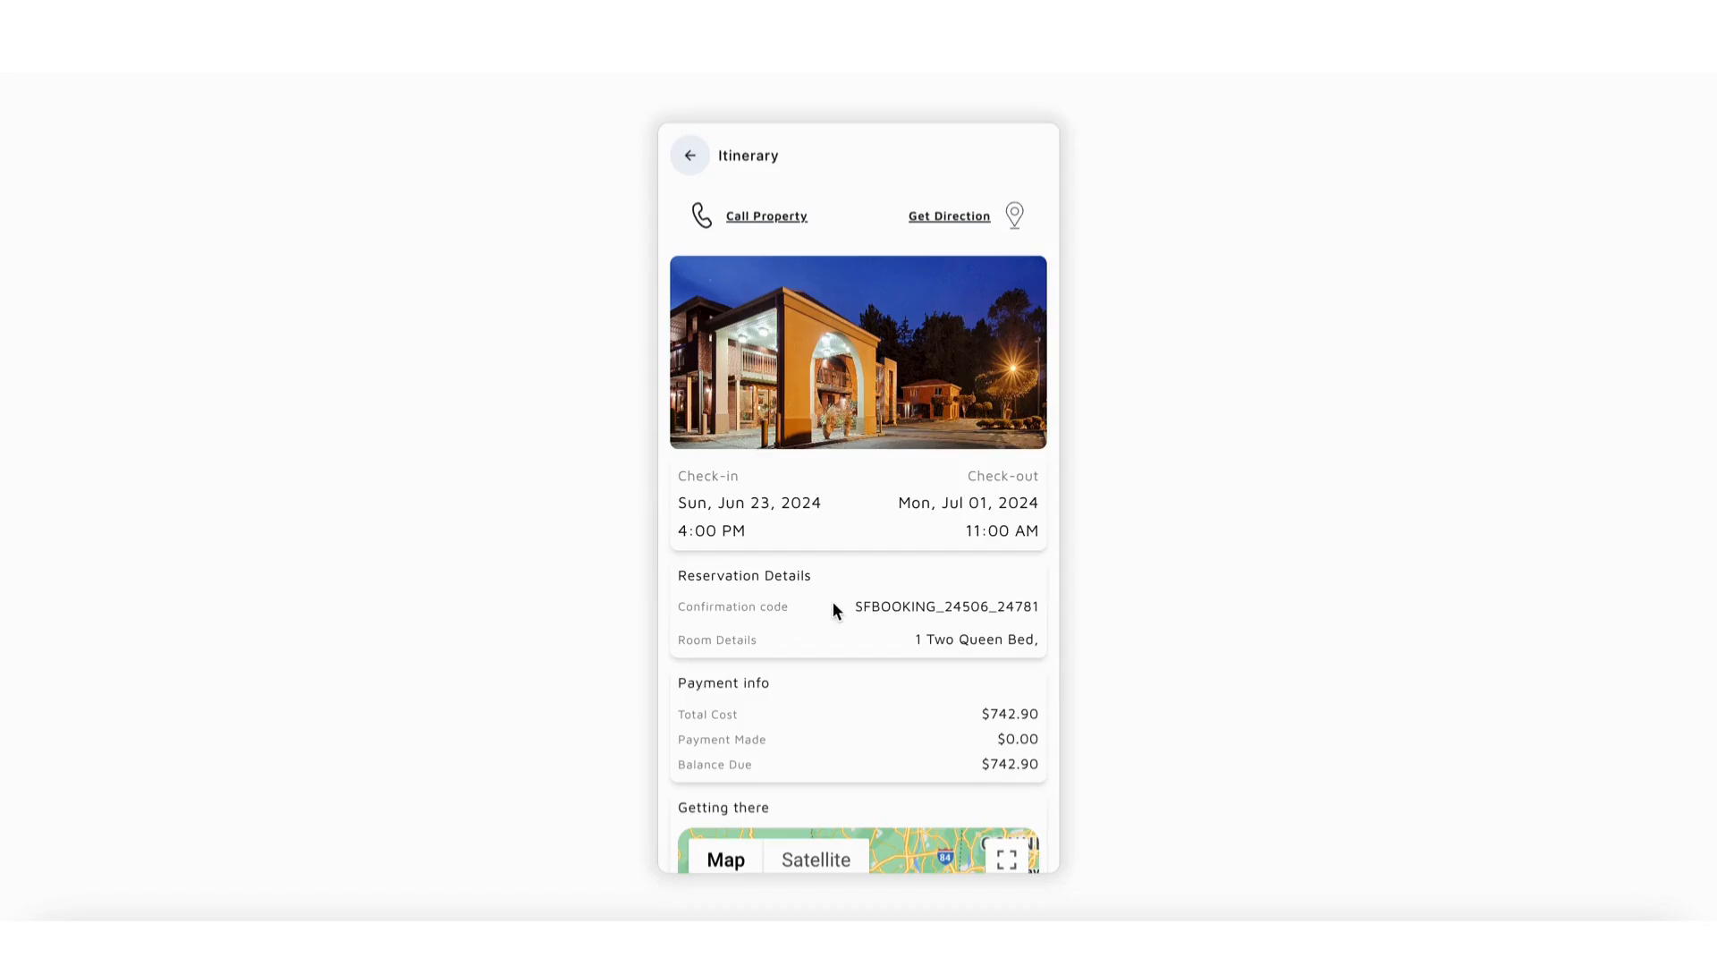
{"action": "scroll", "coordinate": [834, 607], "scroll_direction": "down", "scroll_amount": 1}
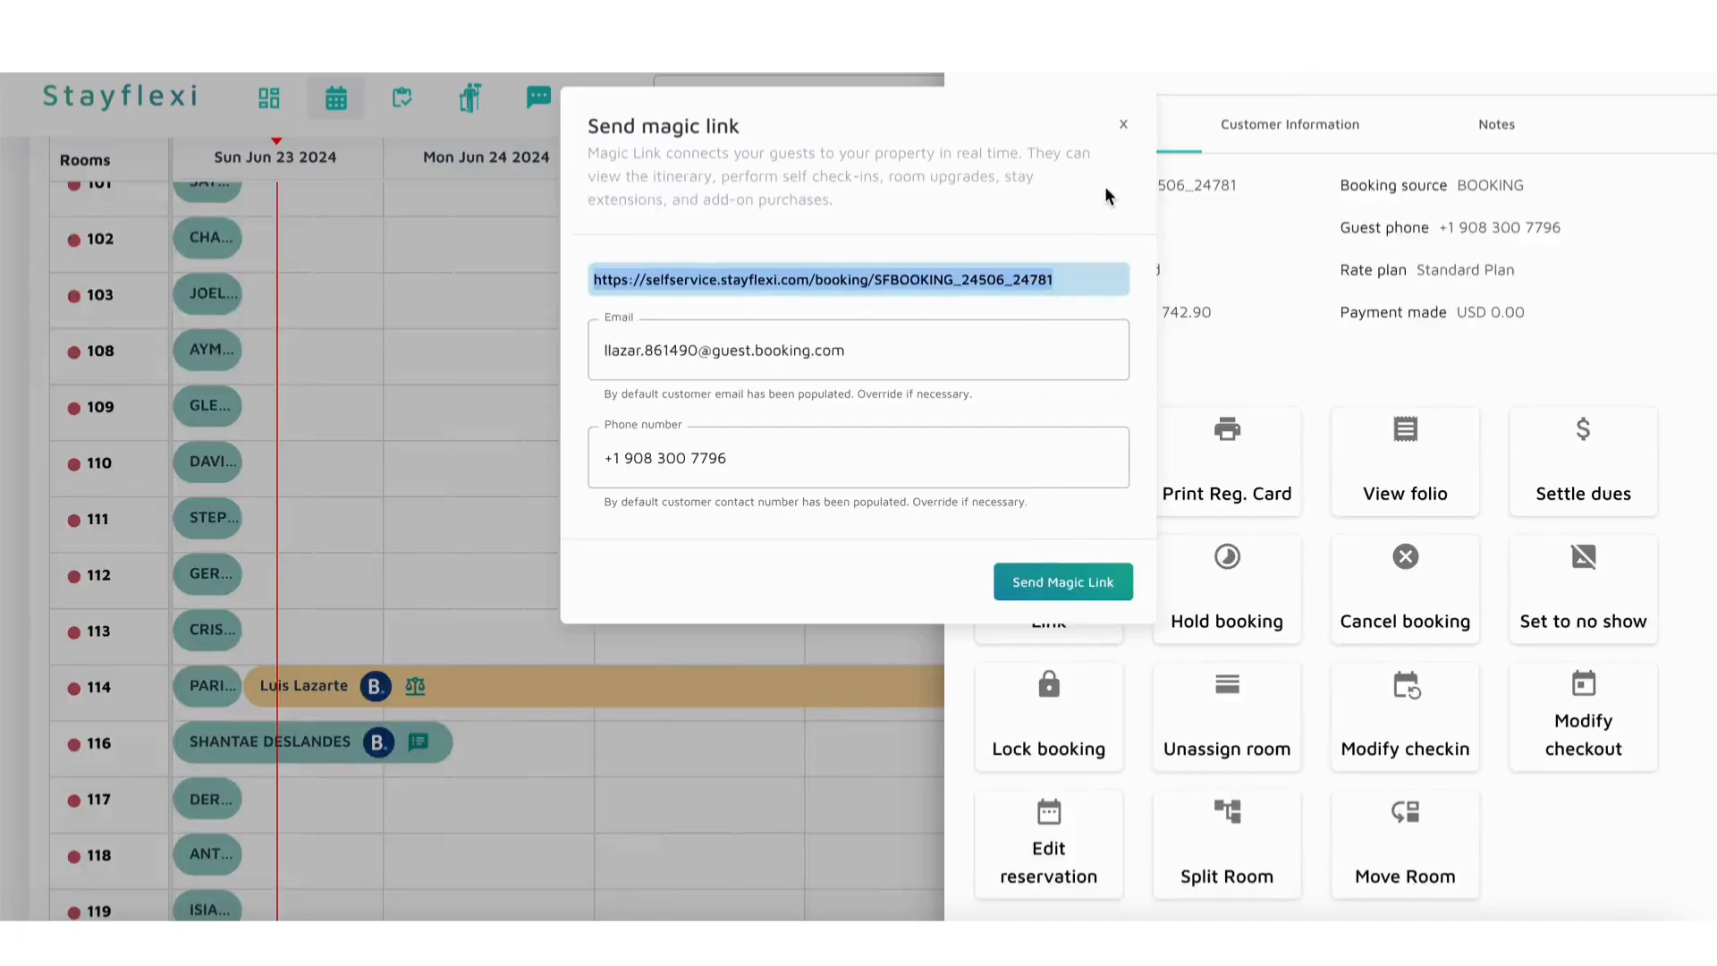
Step: Reopen the booking's Magic Link dialog, look over the itinerary page once more, and close the dialog without sending
{"action": "left_click", "coordinate": [1124, 126]}
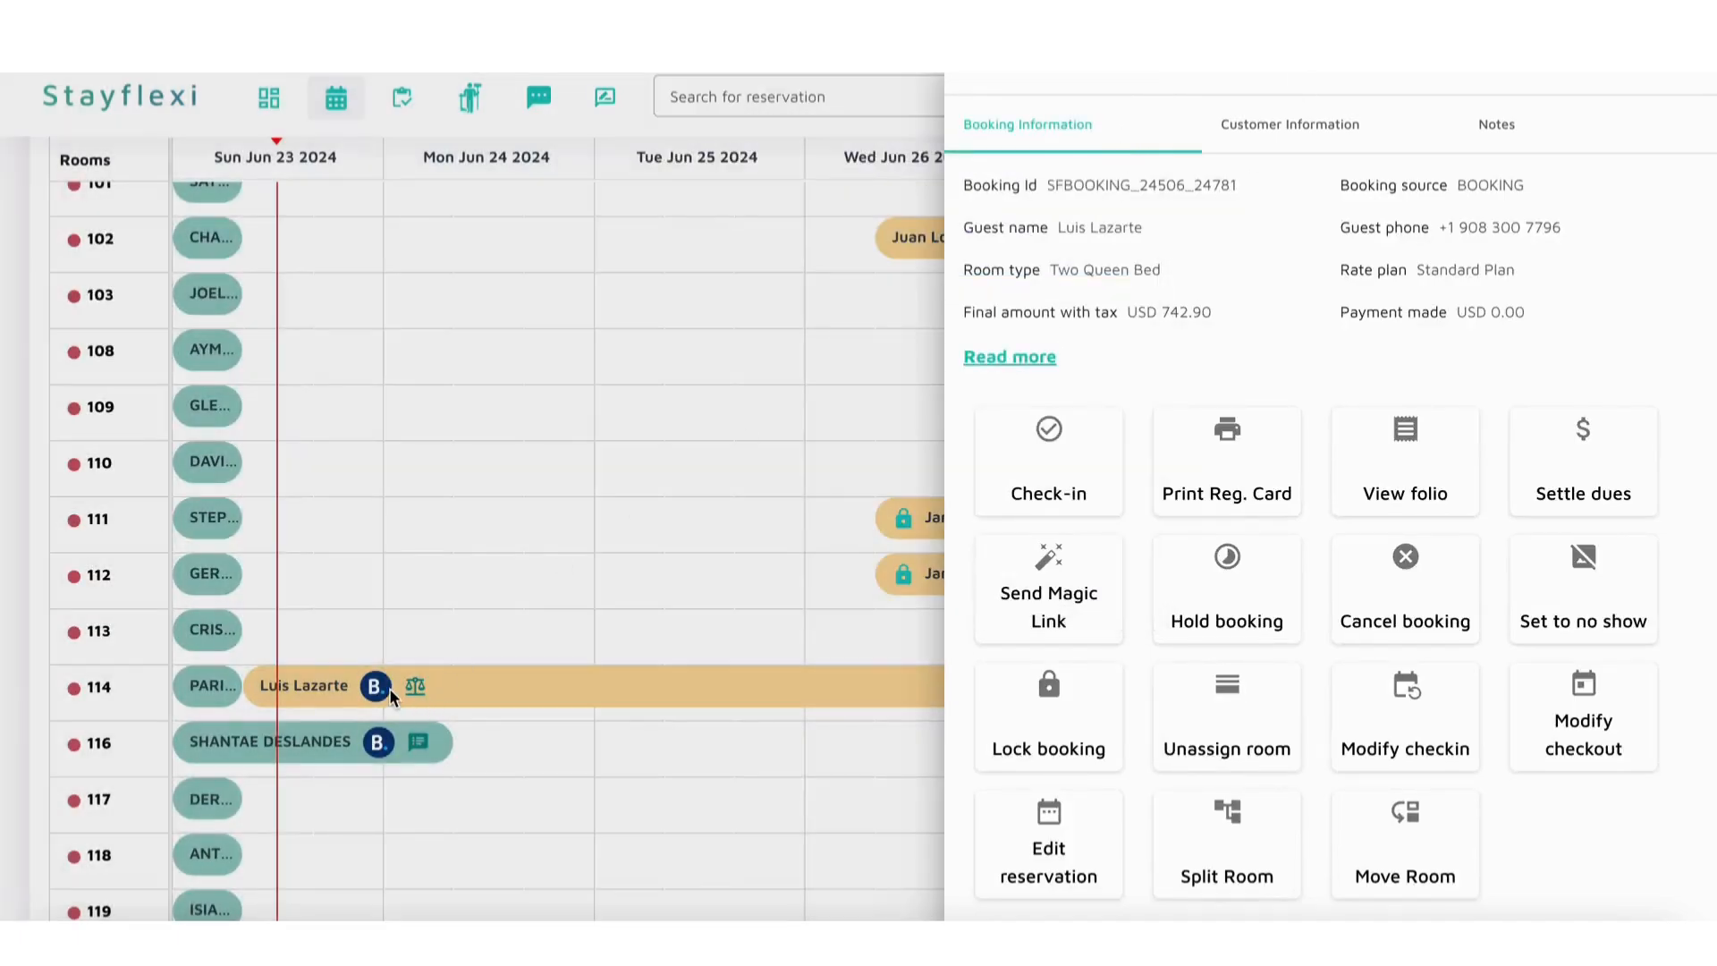
{"action": "left_click", "coordinate": [1068, 608]}
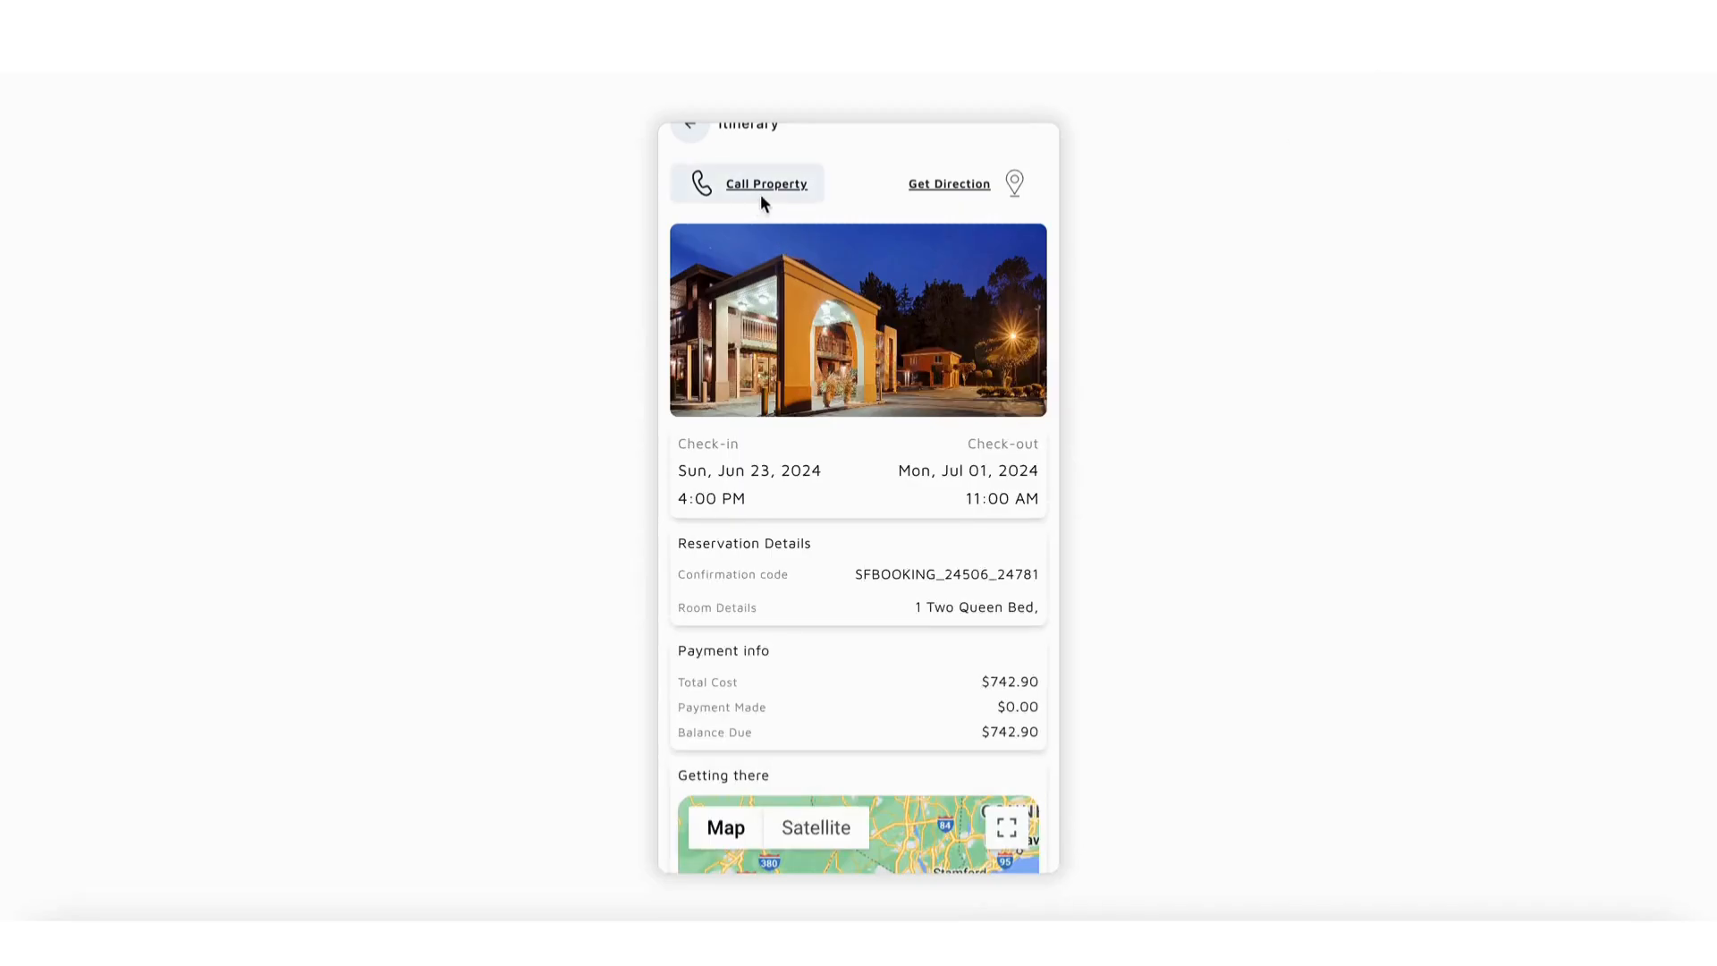
{"action": "scroll", "coordinate": [966, 470], "scroll_direction": "down", "scroll_amount": 1}
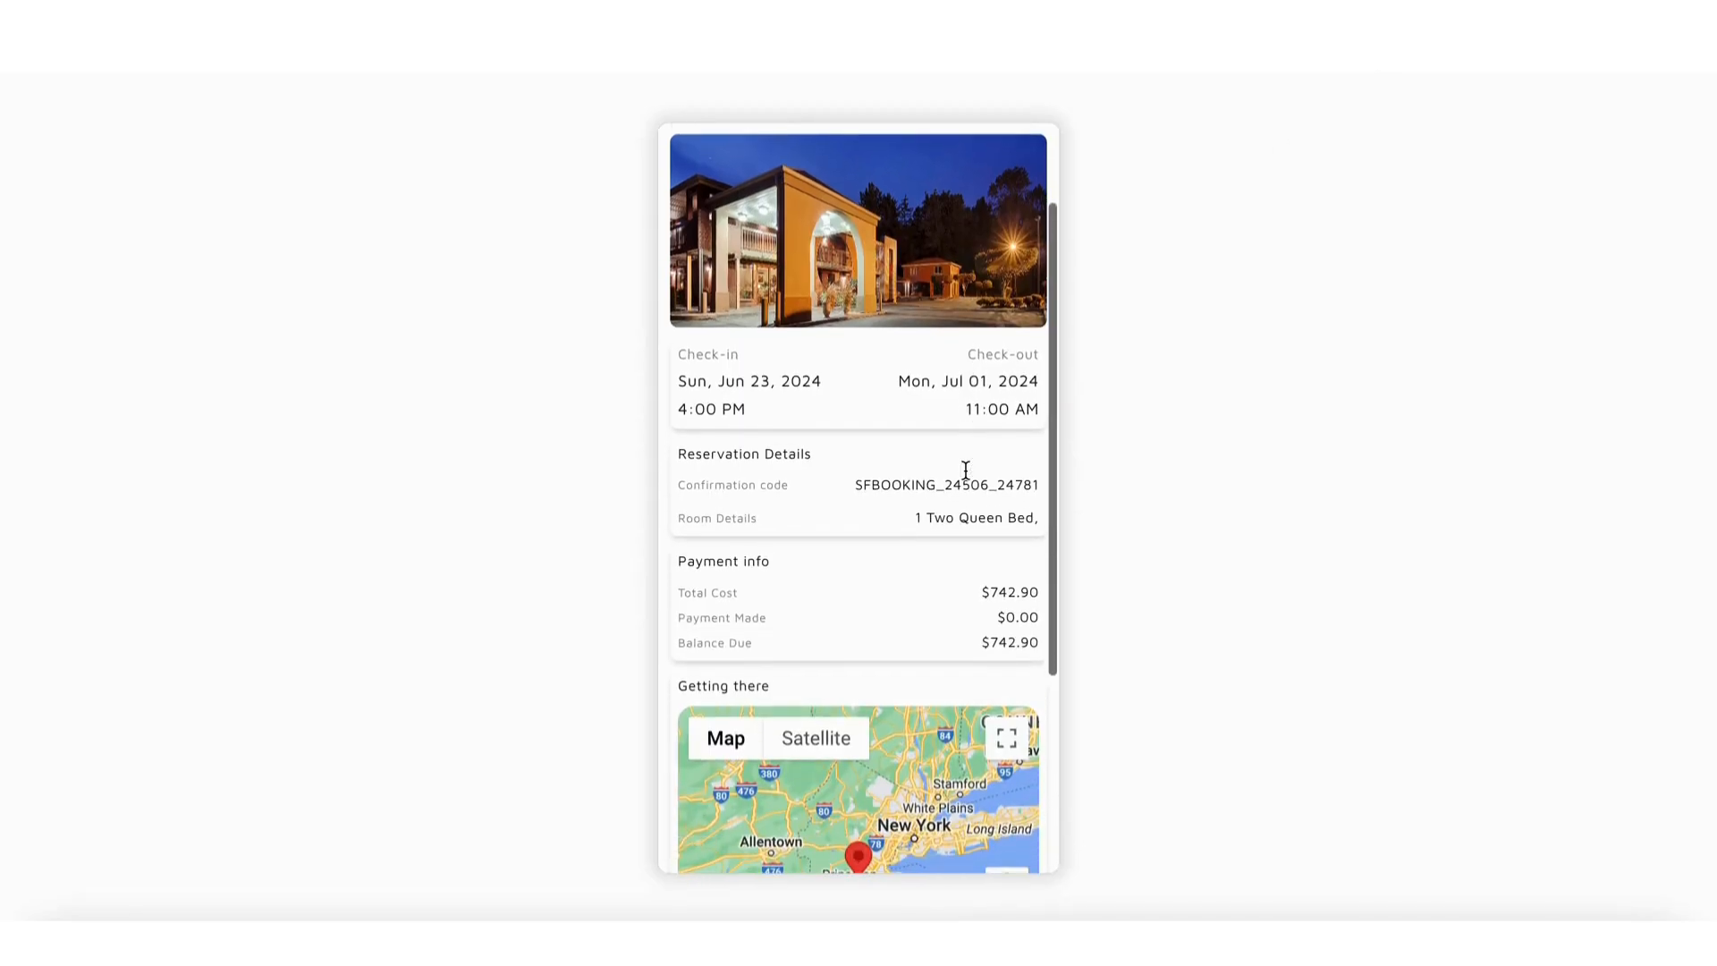
{"action": "scroll", "coordinate": [964, 469], "scroll_direction": "up", "scroll_amount": 1}
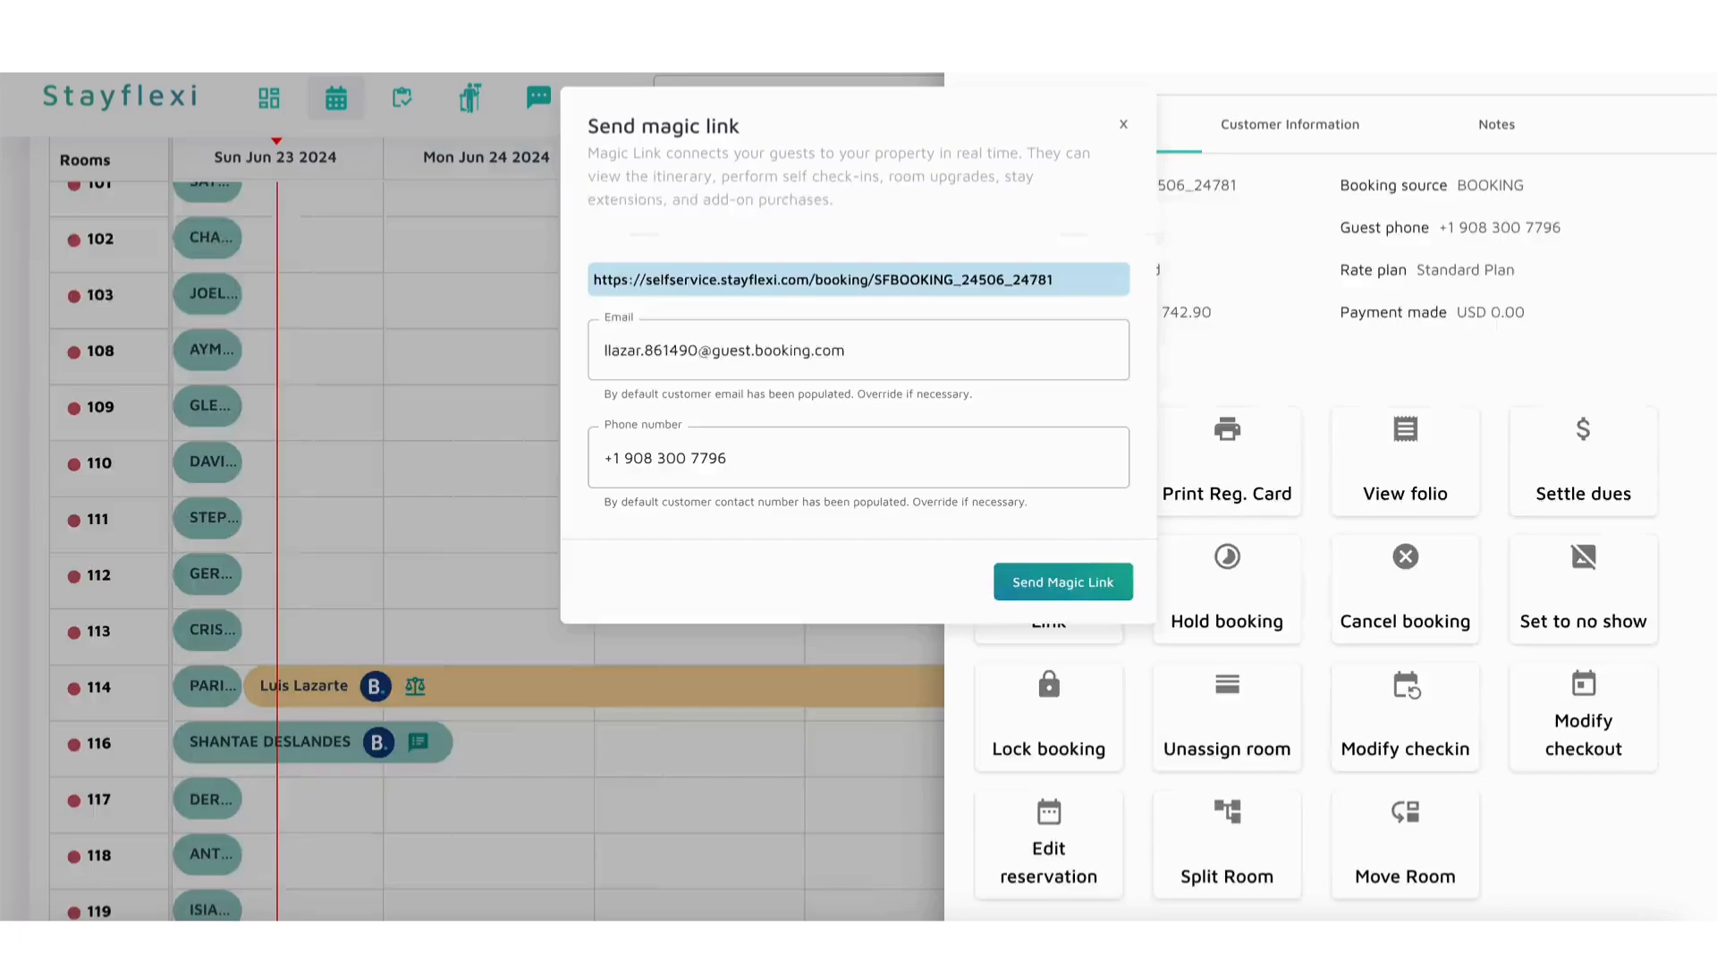
{"action": "left_click", "coordinate": [1124, 125]}
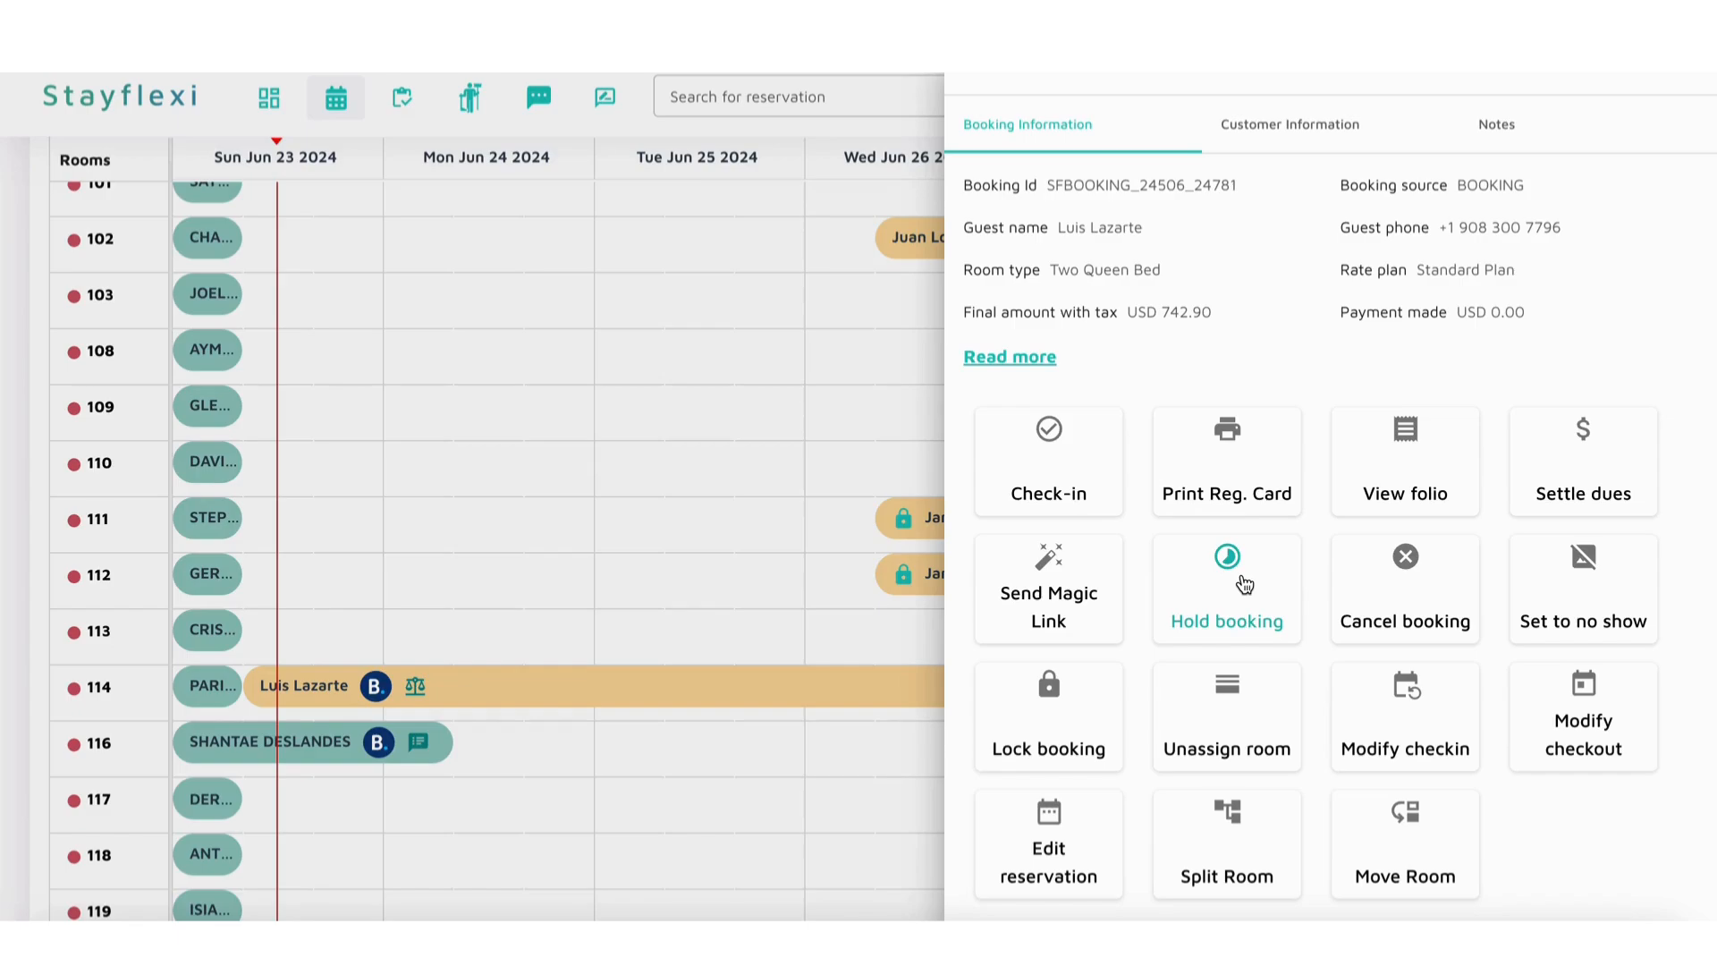
Step: View the charge options for cancelling the room 114 booking and close the form without cancelling the booking
{"action": "left_click", "coordinate": [1450, 639]}
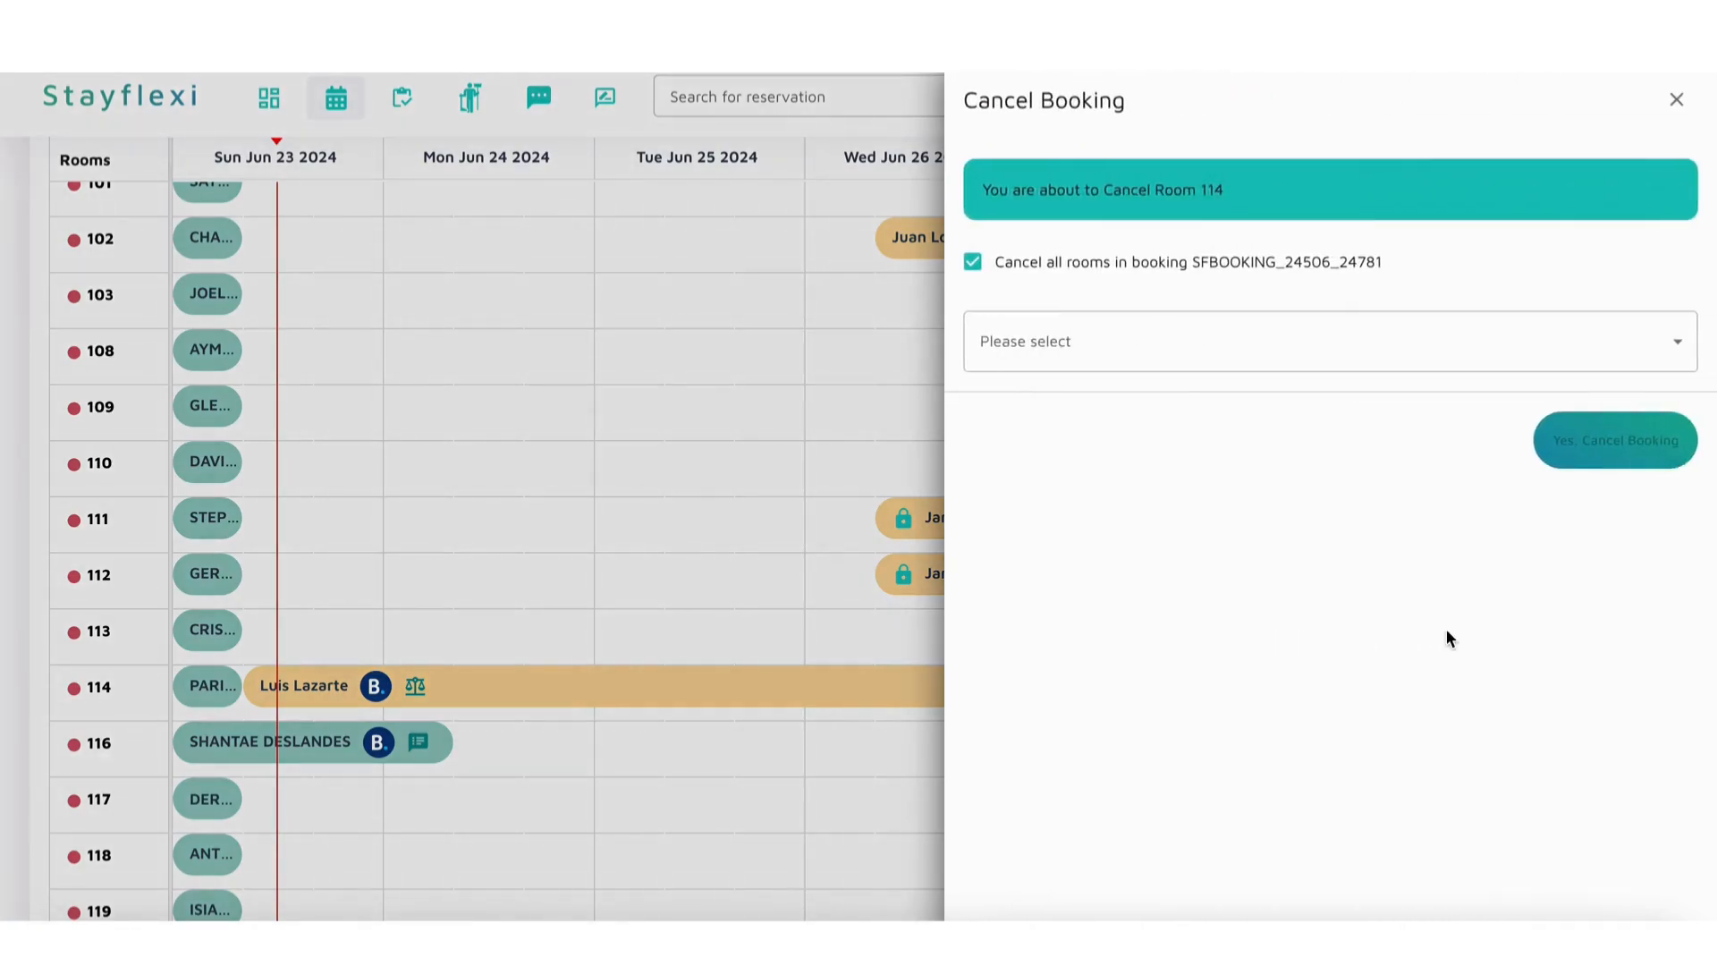
{"action": "left_click", "coordinate": [1337, 346]}
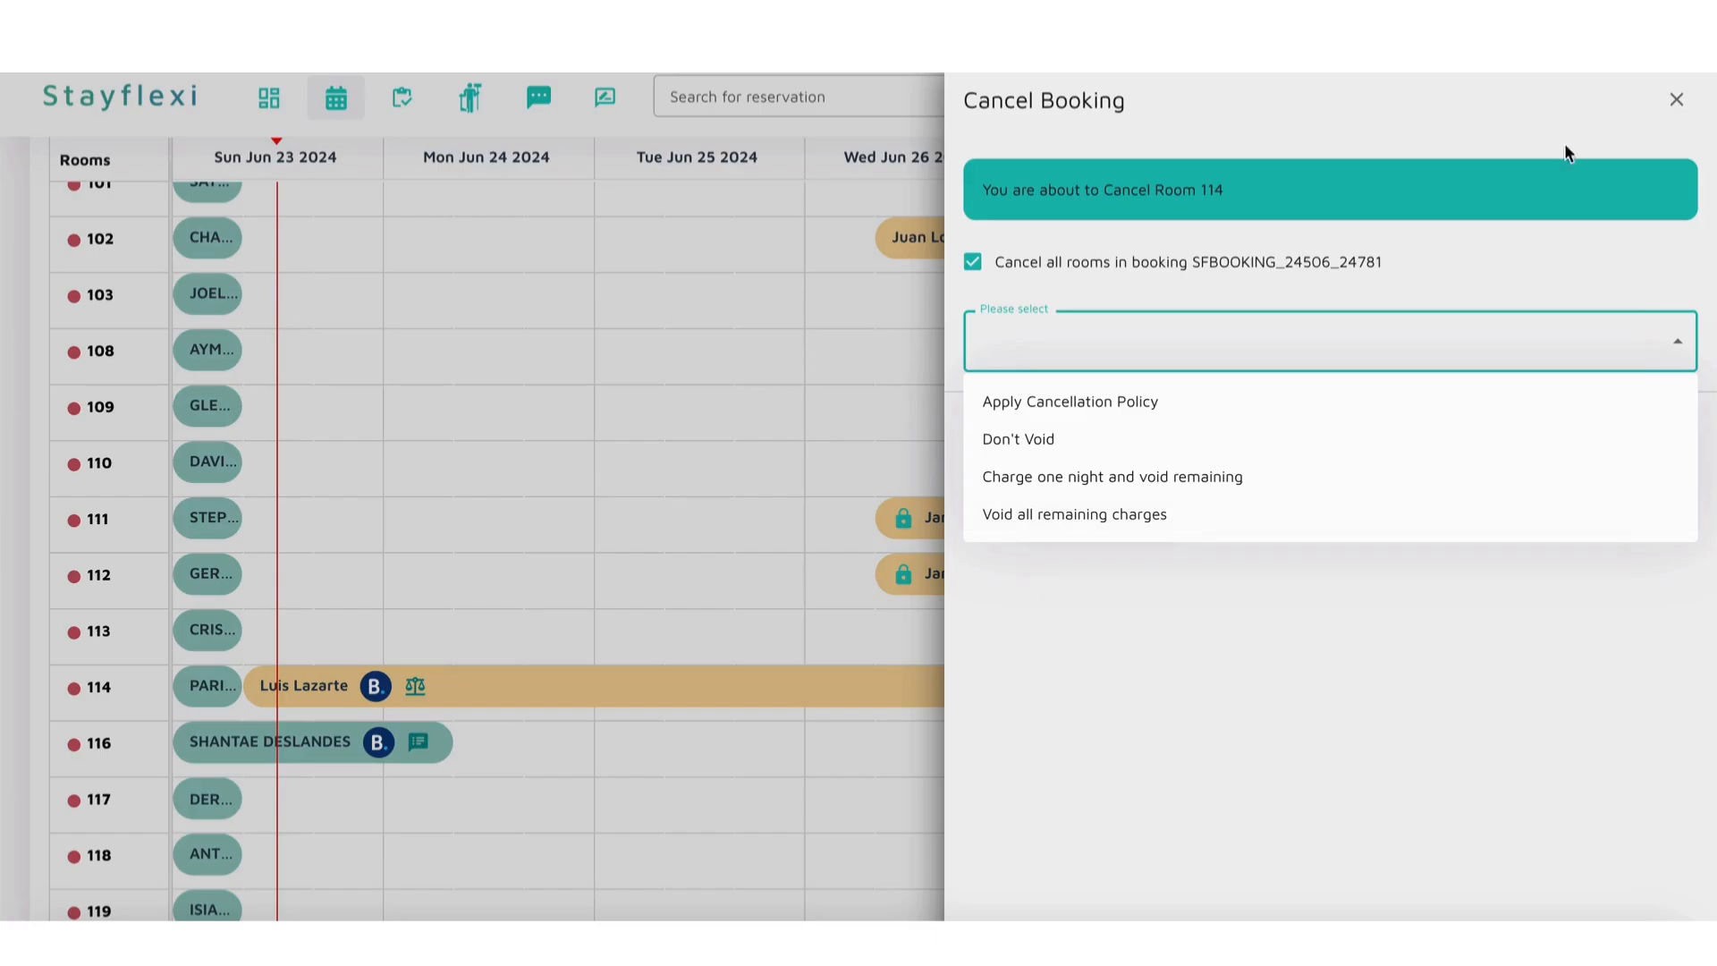
{"action": "left_click", "coordinate": [1677, 104]}
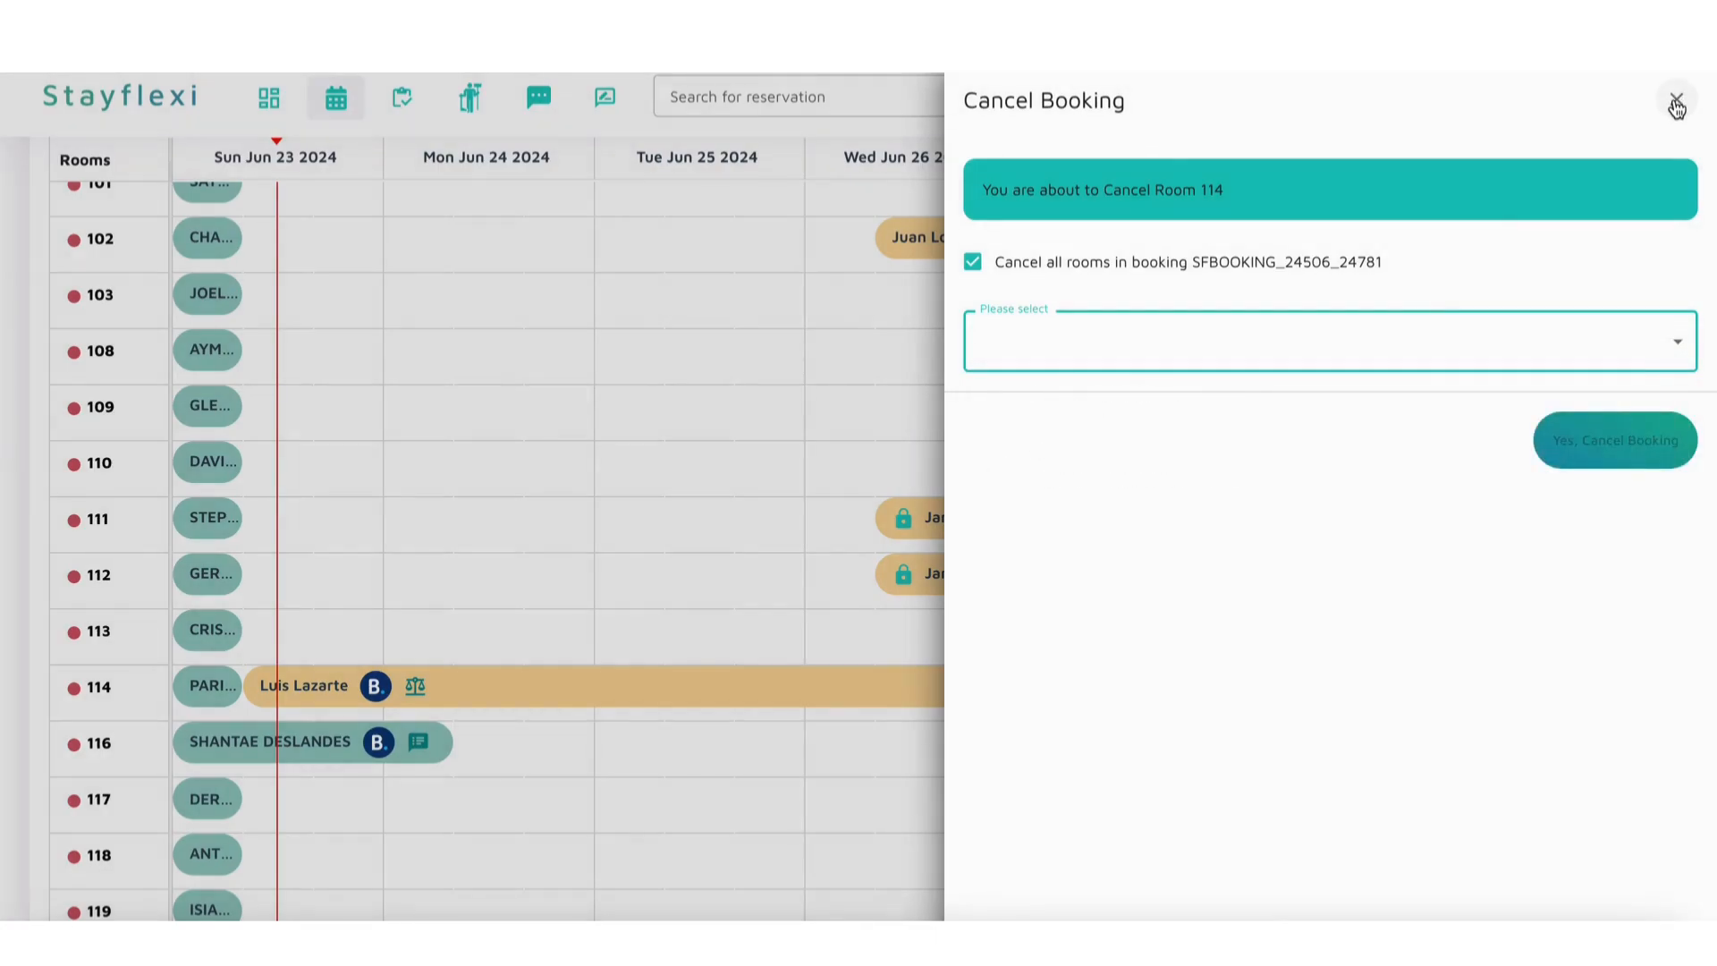
{"action": "left_click", "coordinate": [1678, 101]}
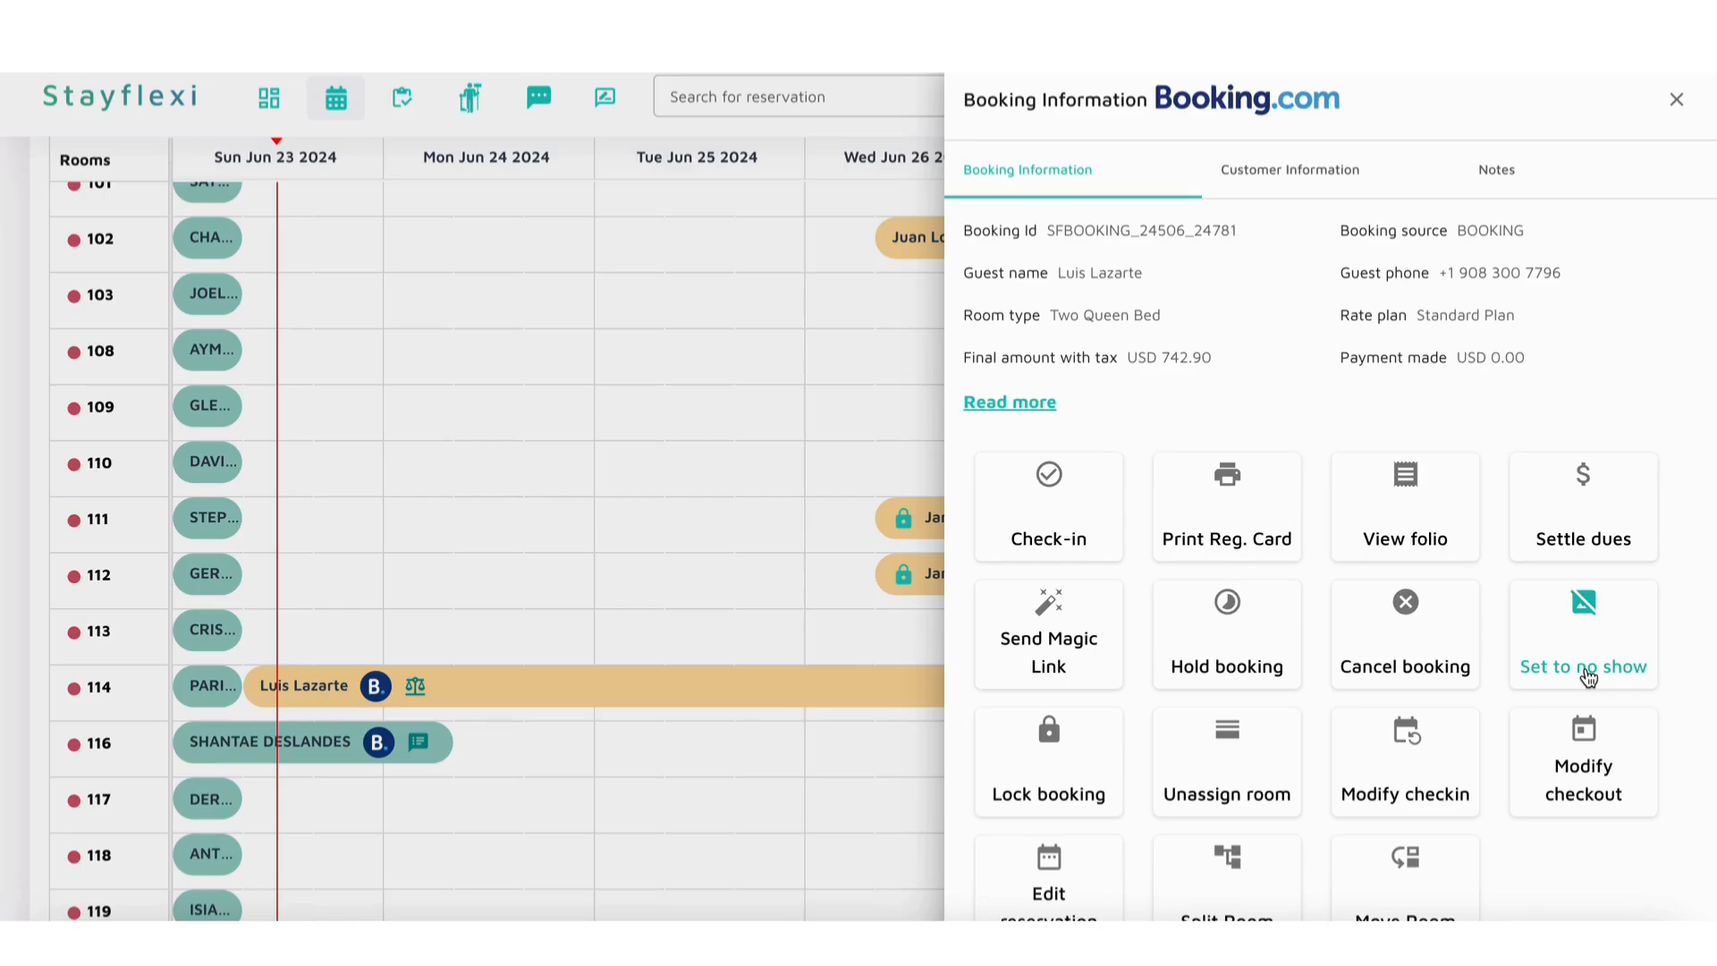
Step: View the Split Room form for the room 114 booking, close it without splitting, and return to the reservation calendar
{"action": "scroll", "coordinate": [1382, 735], "scroll_direction": "down", "scroll_amount": 1}
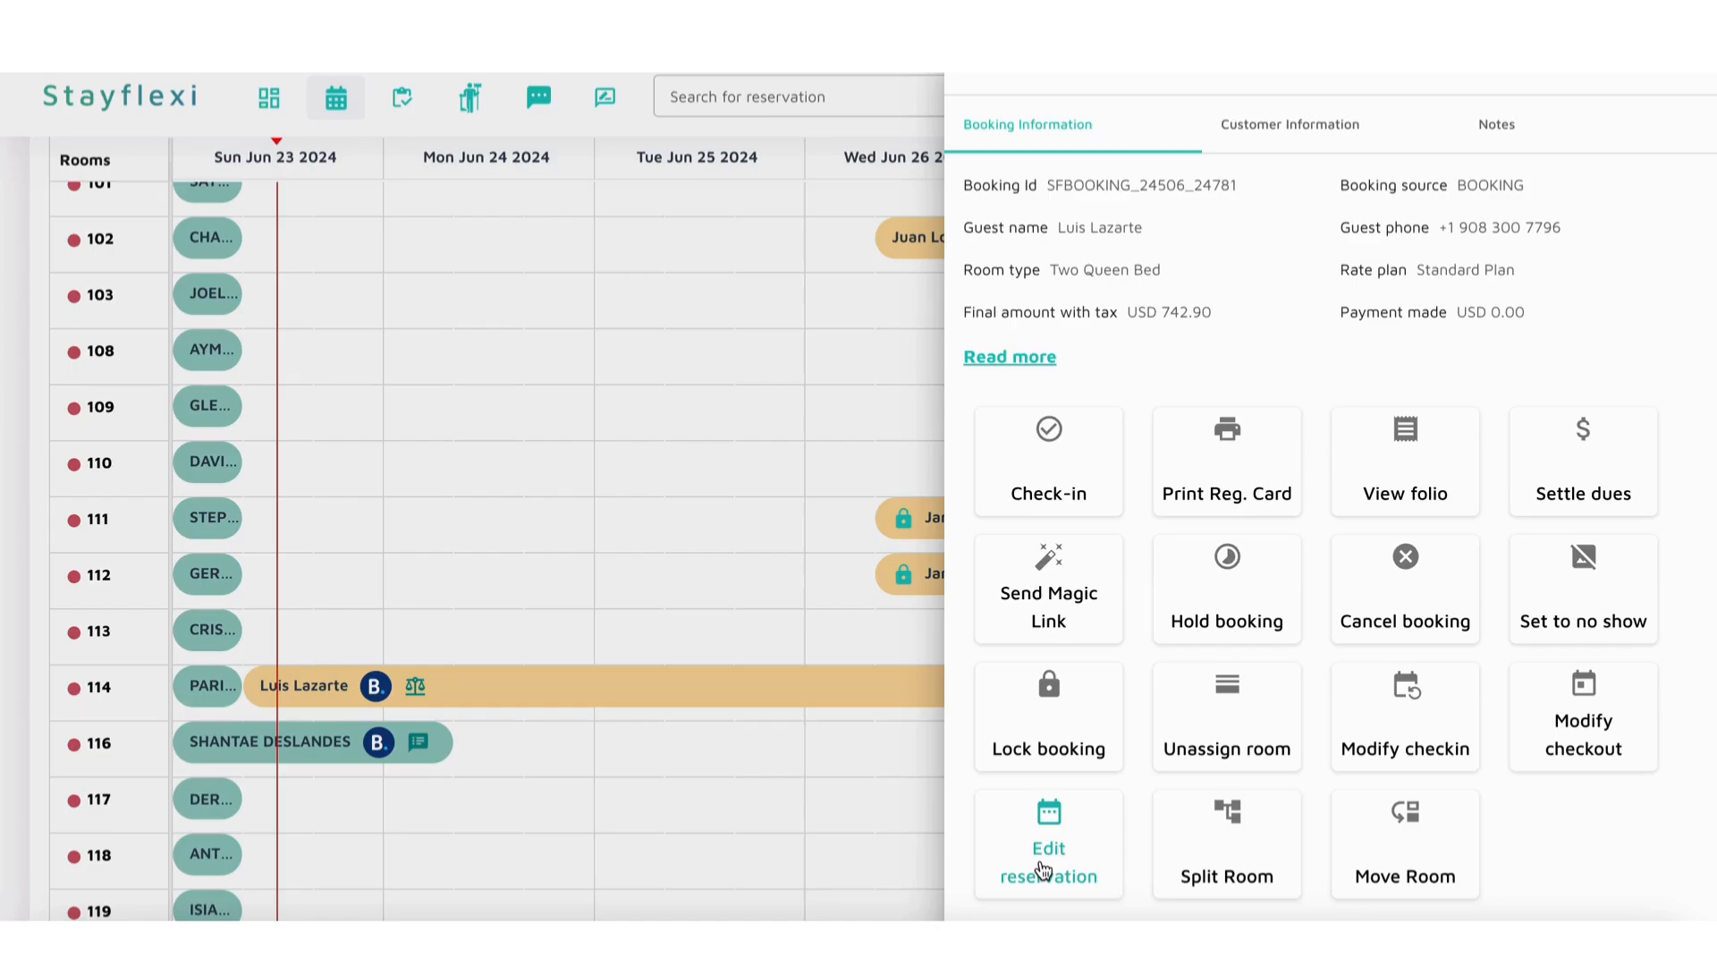
{"action": "left_click", "coordinate": [1214, 852]}
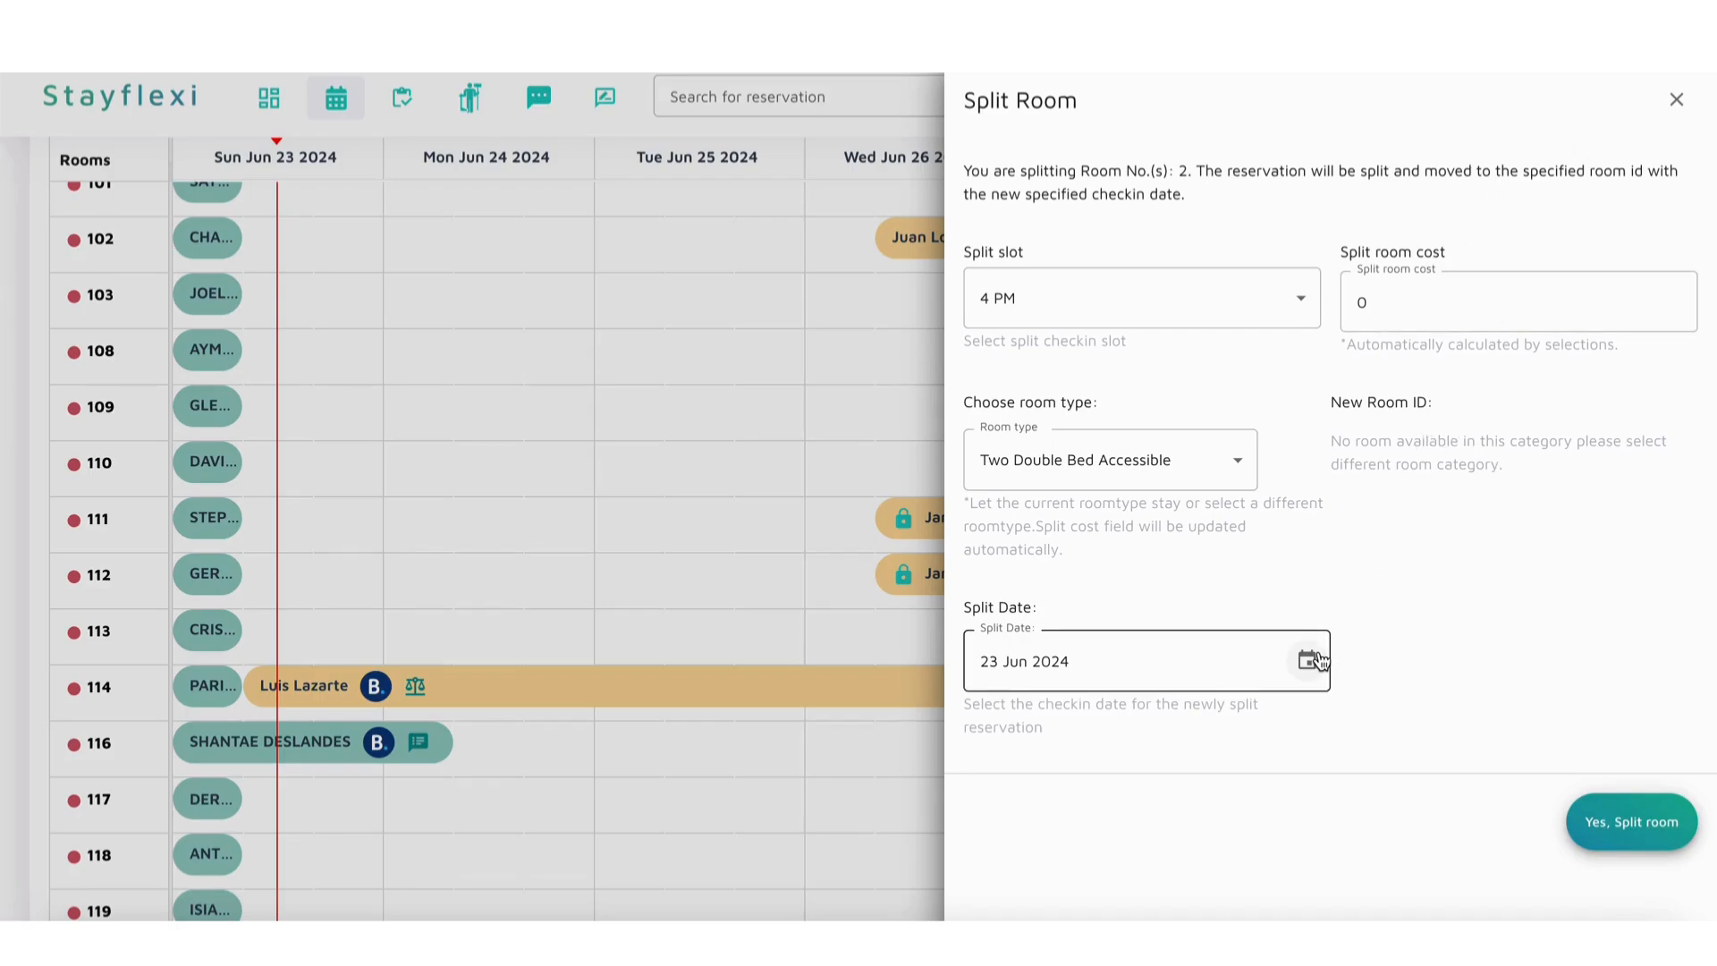
{"action": "left_click", "coordinate": [1677, 100]}
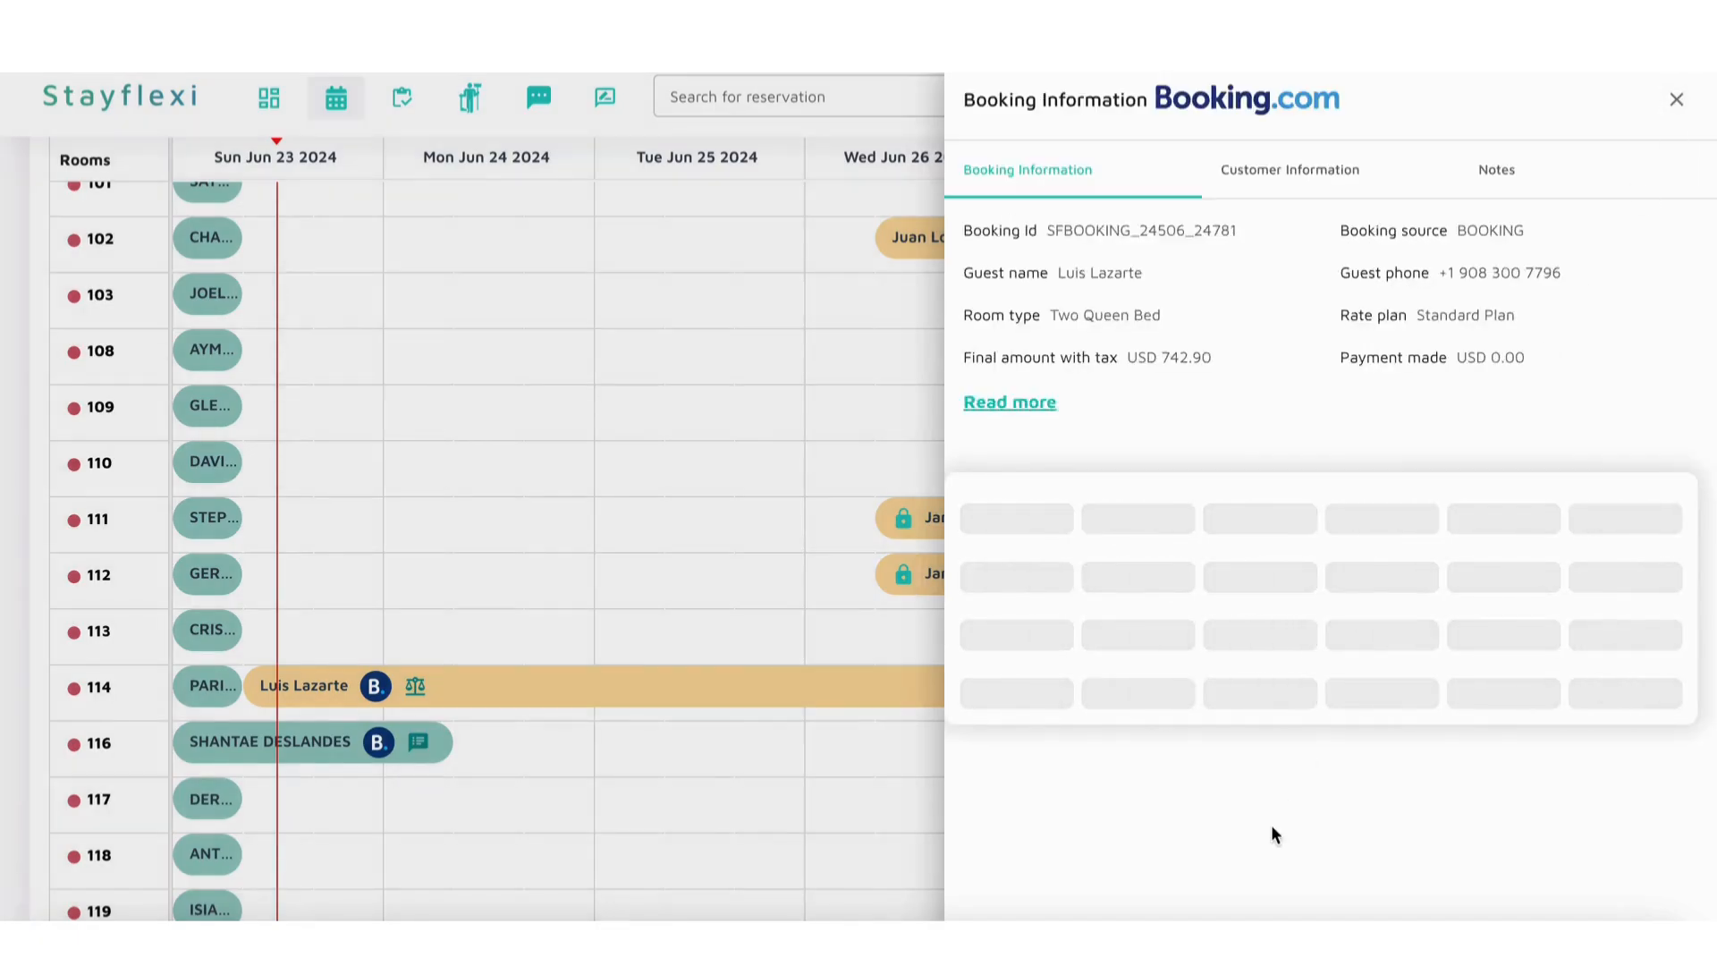
{"action": "scroll", "coordinate": [1275, 833], "scroll_direction": "down", "scroll_amount": 1}
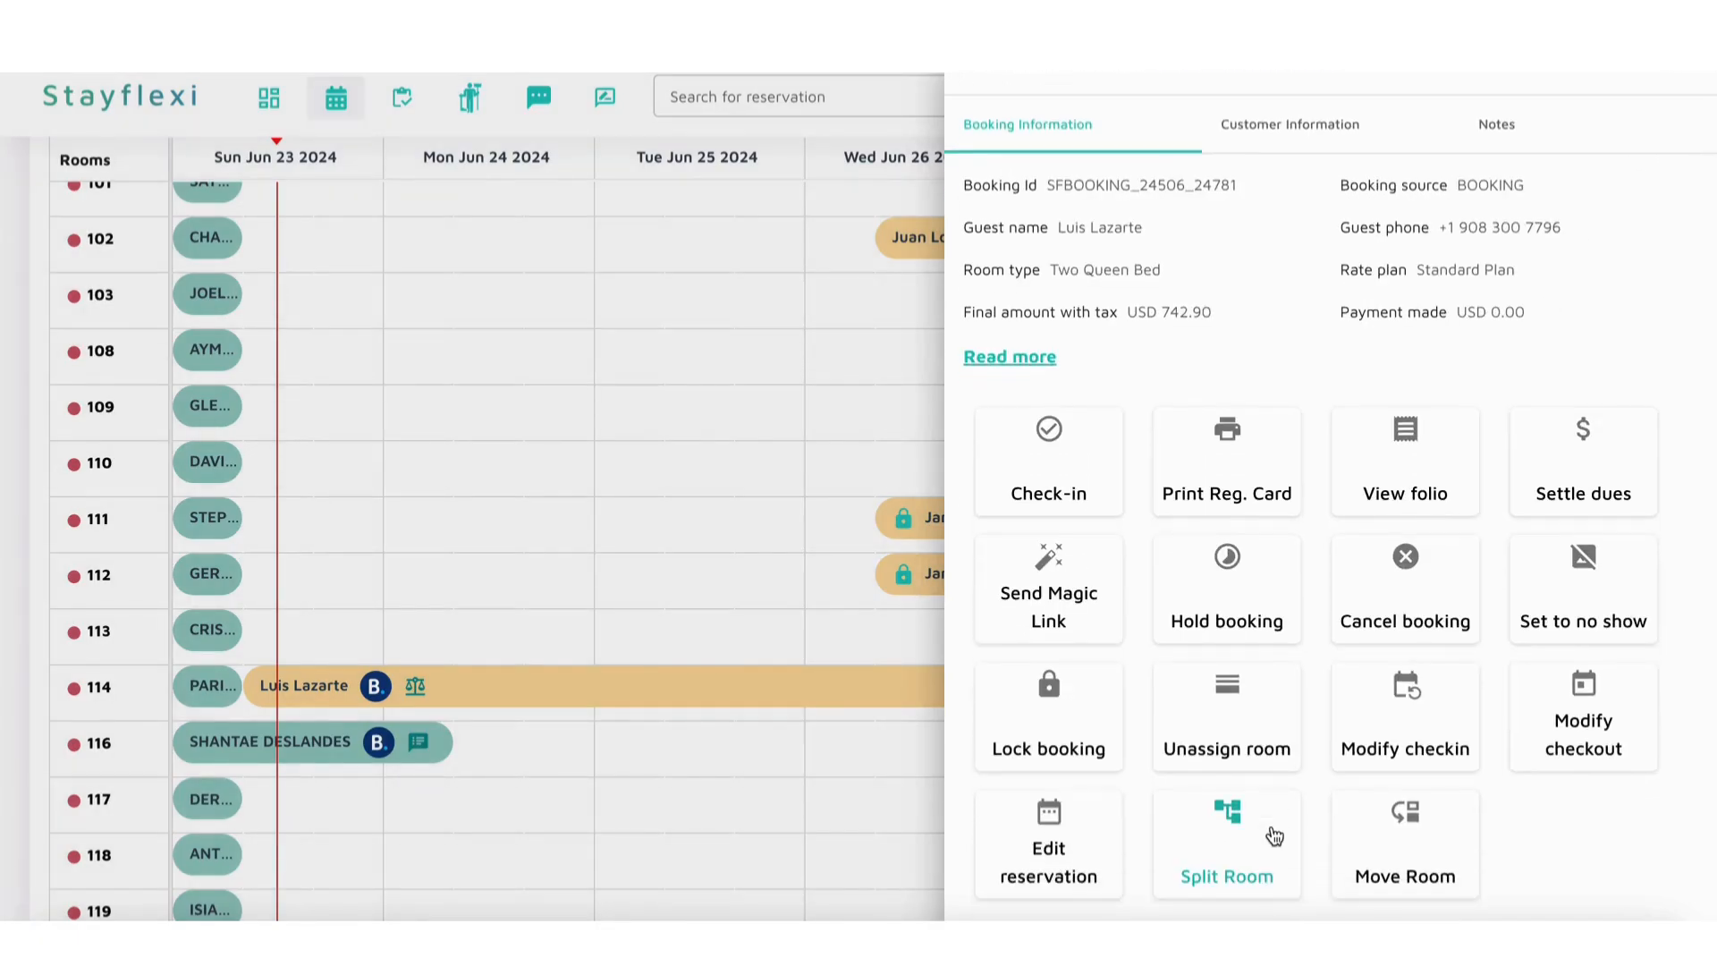
{"action": "left_click", "coordinate": [748, 682]}
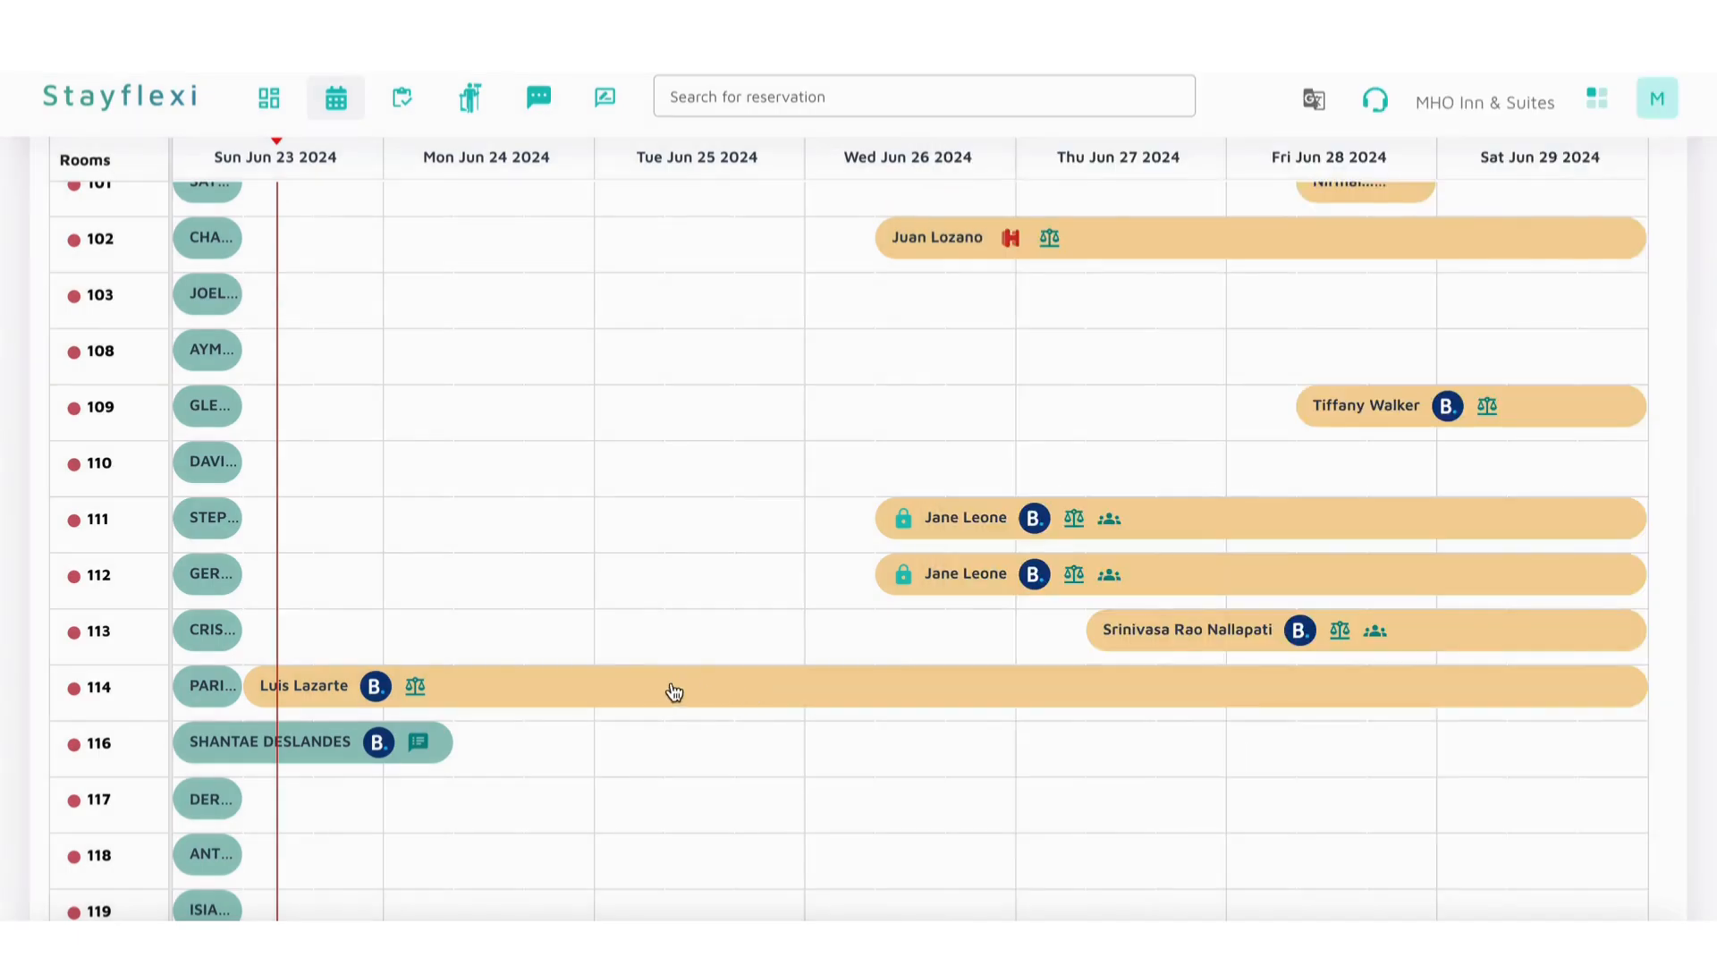
Step: Open the room 109 booking starting Jun 28 and review its available actions
{"action": "scroll", "coordinate": [722, 684], "scroll_direction": "down", "scroll_amount": 1}
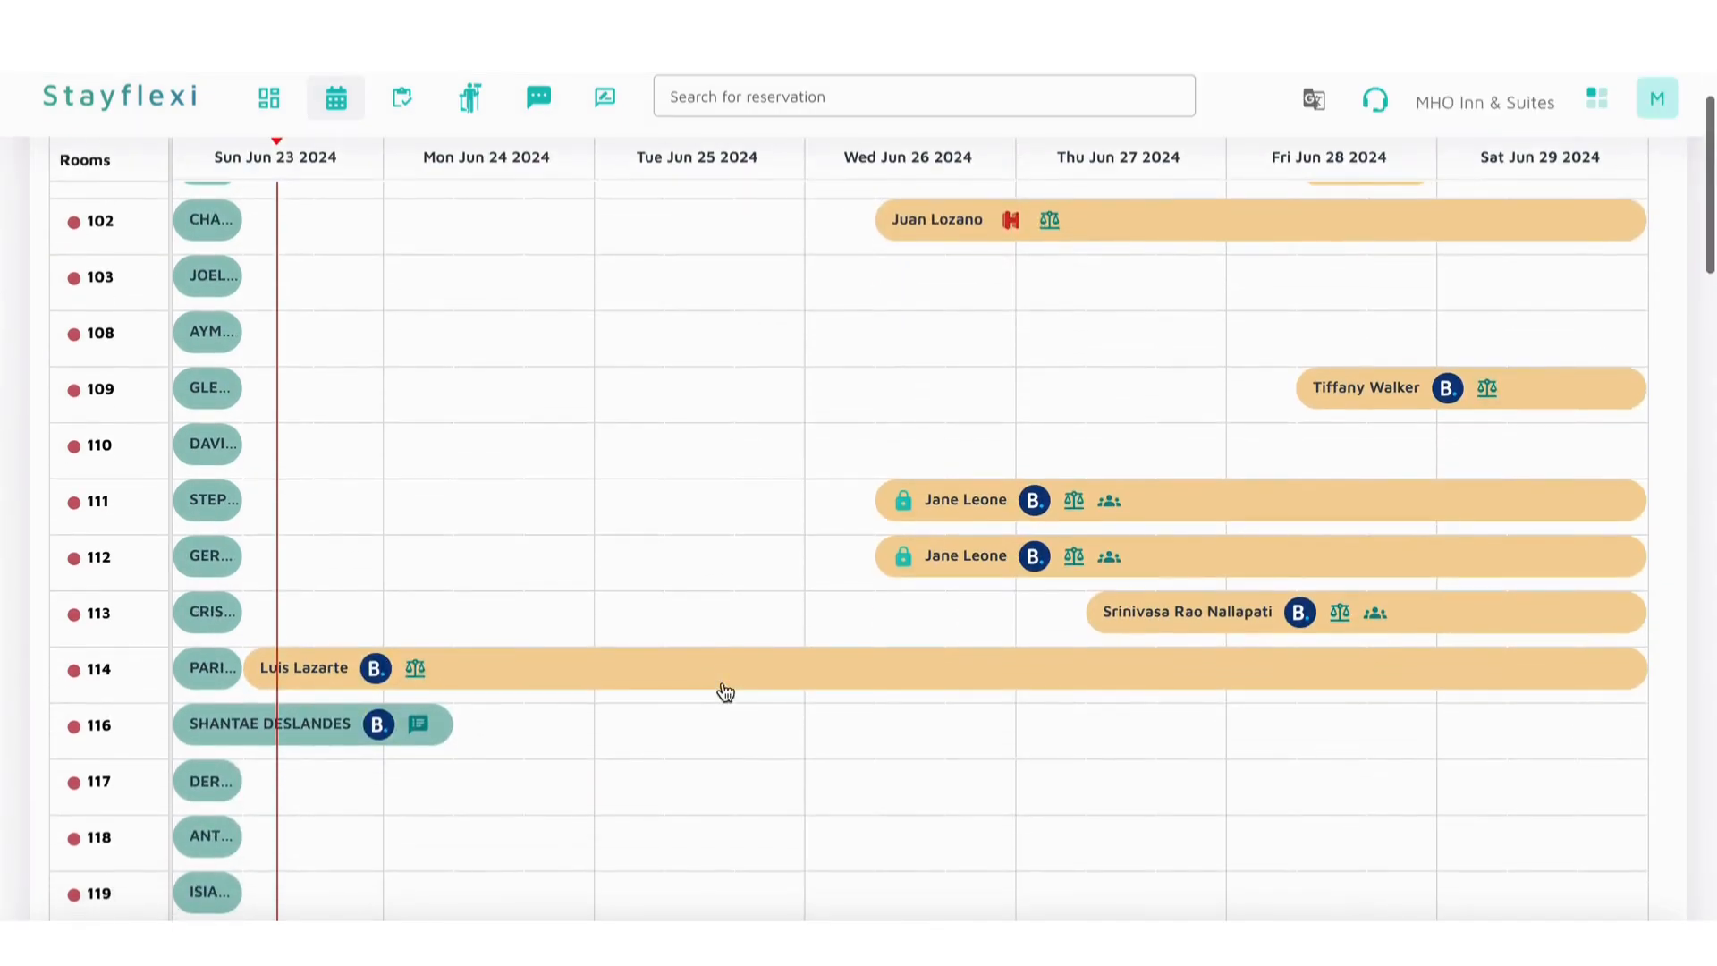
{"action": "left_click", "coordinate": [1377, 394]}
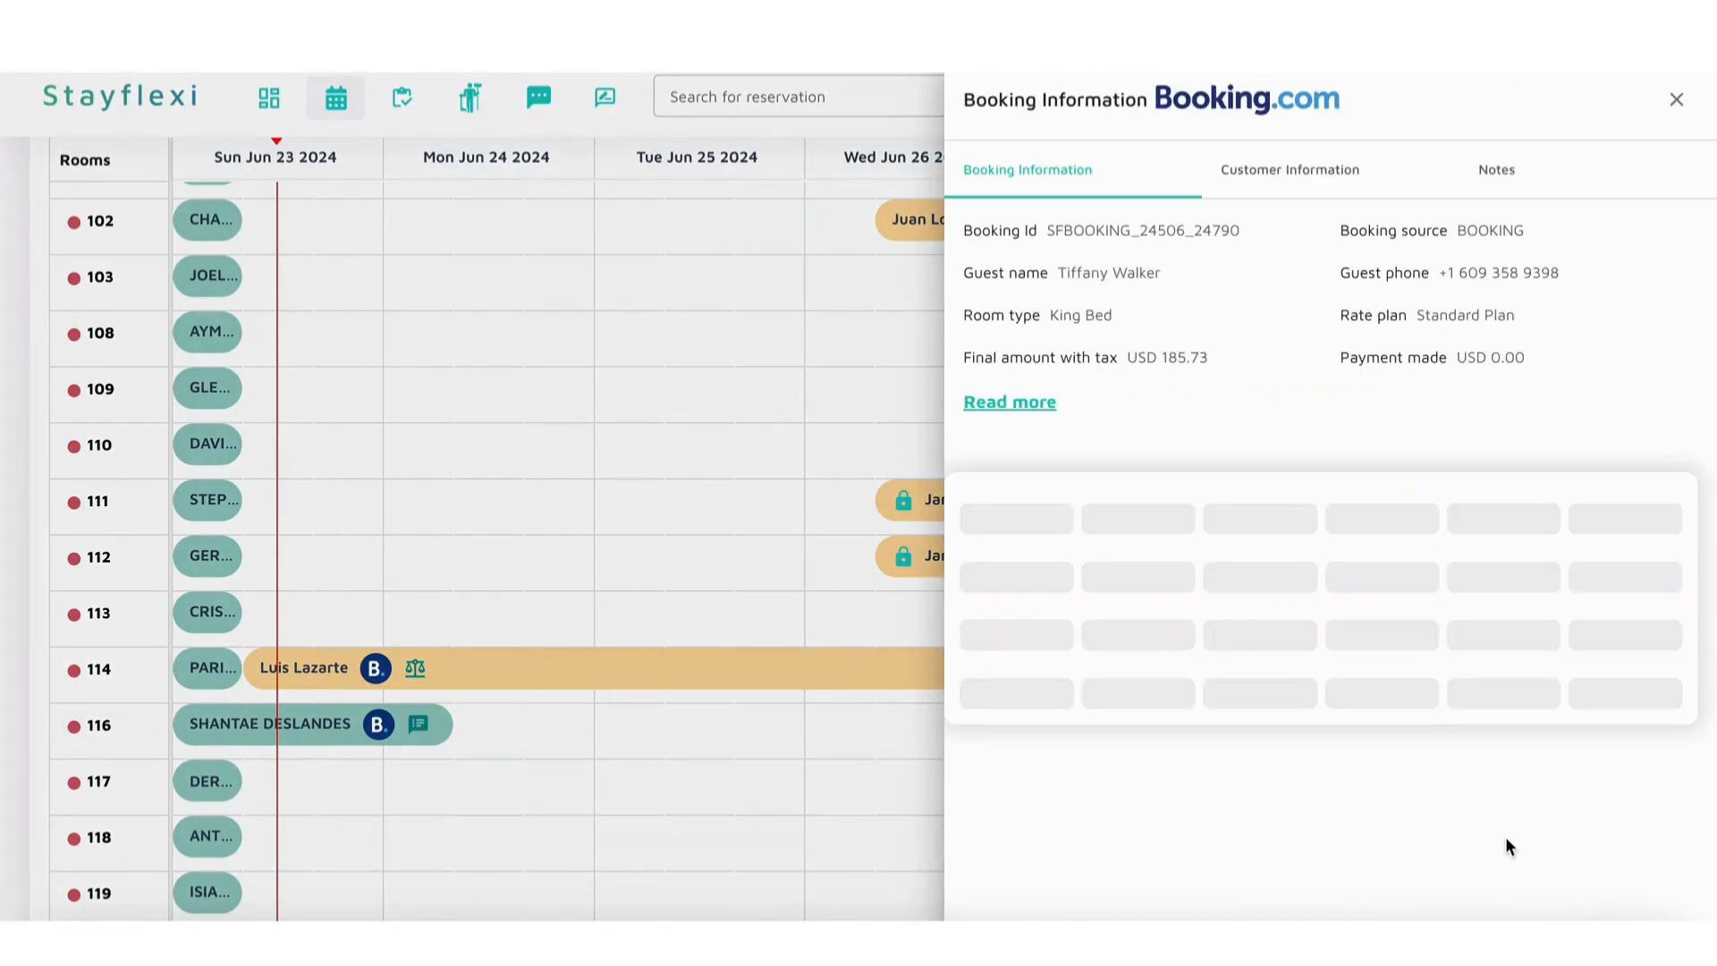
{"action": "scroll", "coordinate": [1501, 760], "scroll_direction": "down", "scroll_amount": 1}
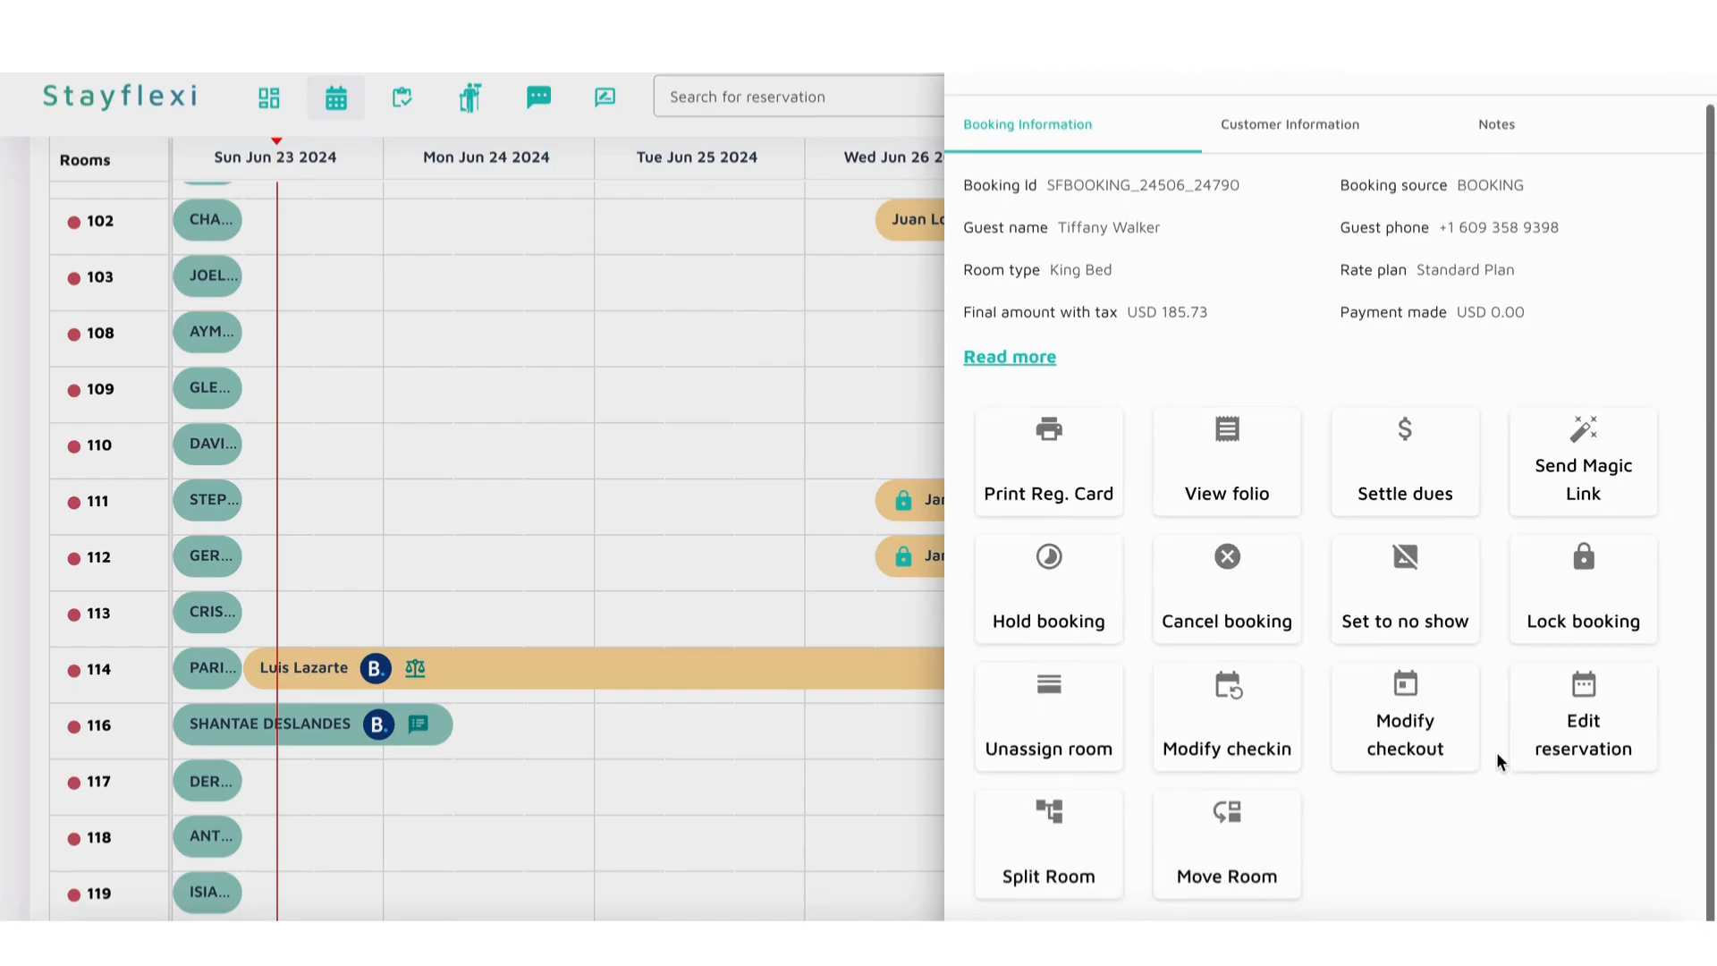